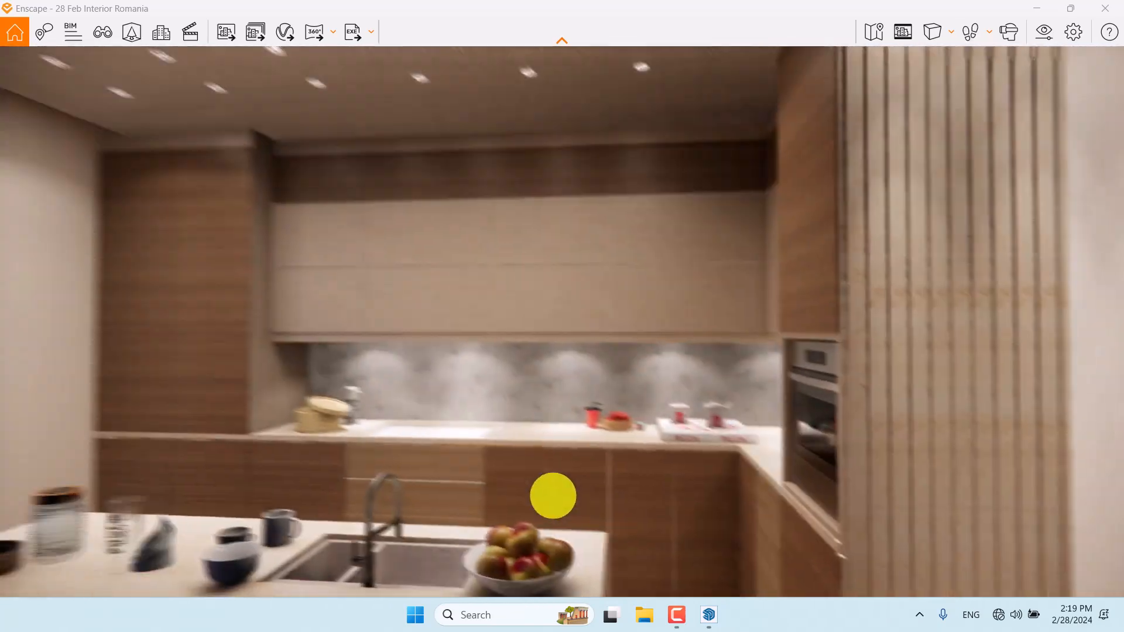
- Return the render view to the saved Camera 1 view and turn on the safe frame
key(s)
mouse_move(553, 495)
mouse_down()
mouse_move(542, 494)
mouse_move(554, 495)
mouse_up()
key(w)
key(s)
key(v)
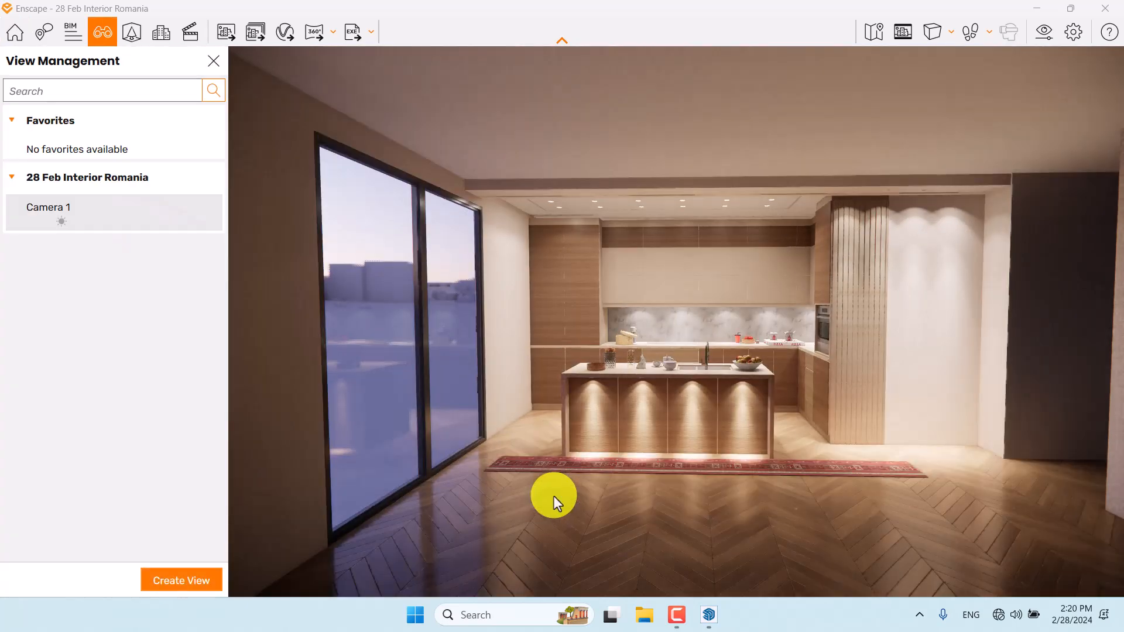
click(94, 221)
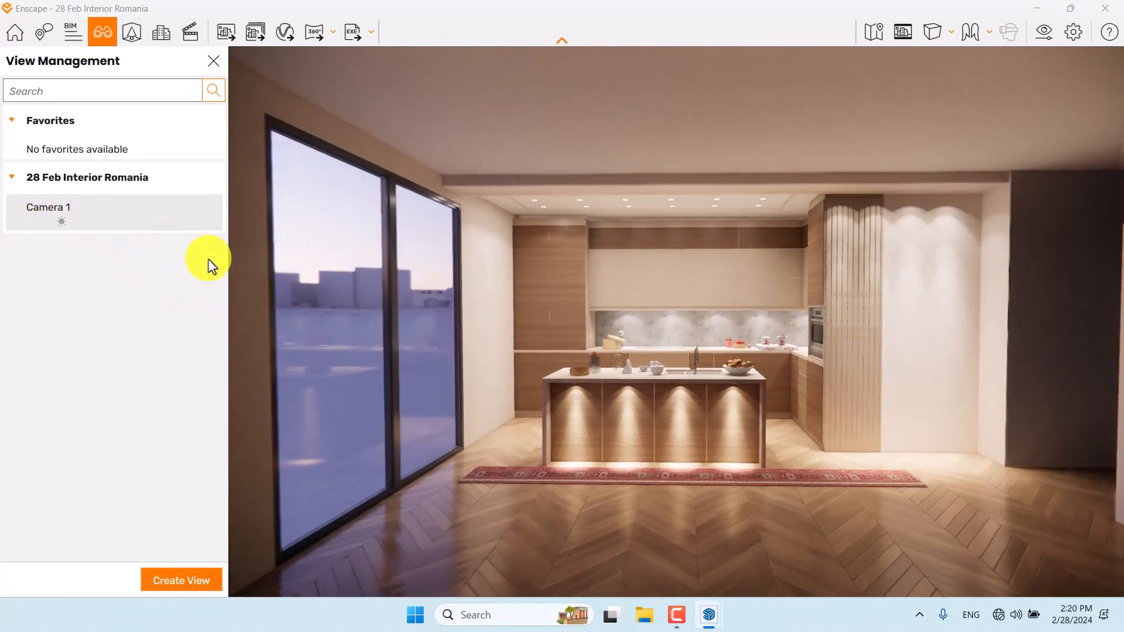
click(213, 61)
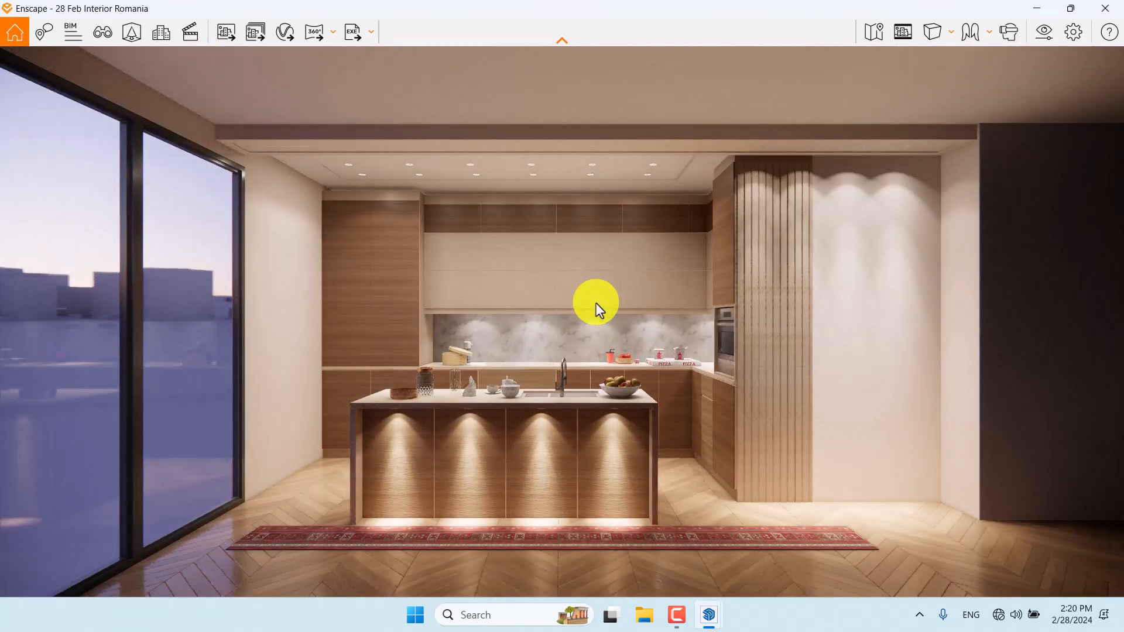
click(896, 38)
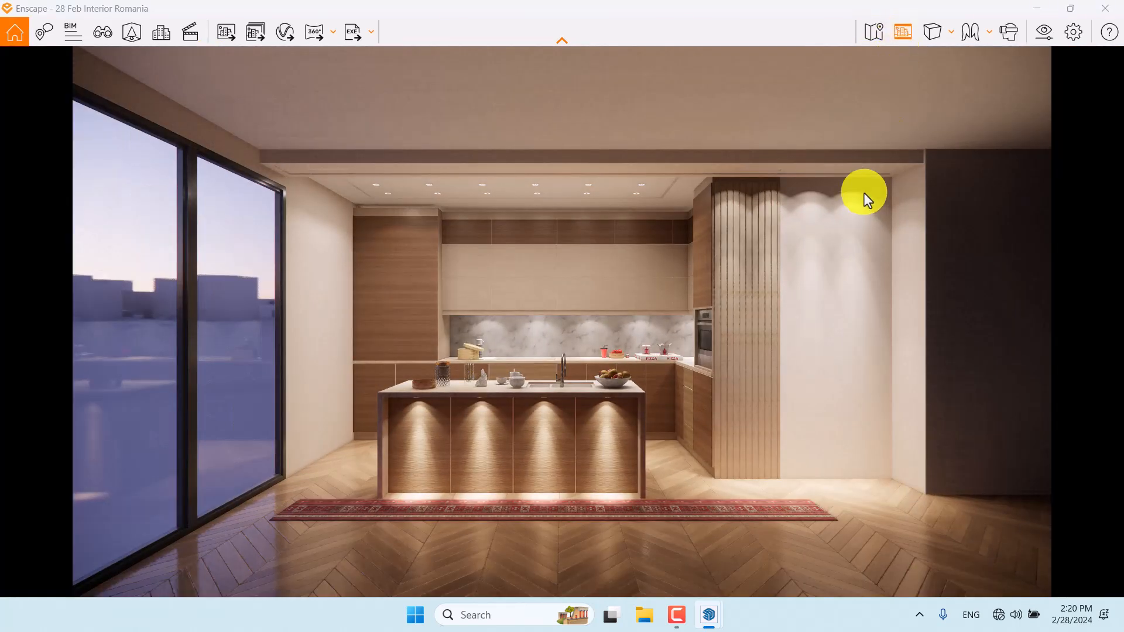
- Set the render output resolution to Full HD in the visual settings
click(1044, 32)
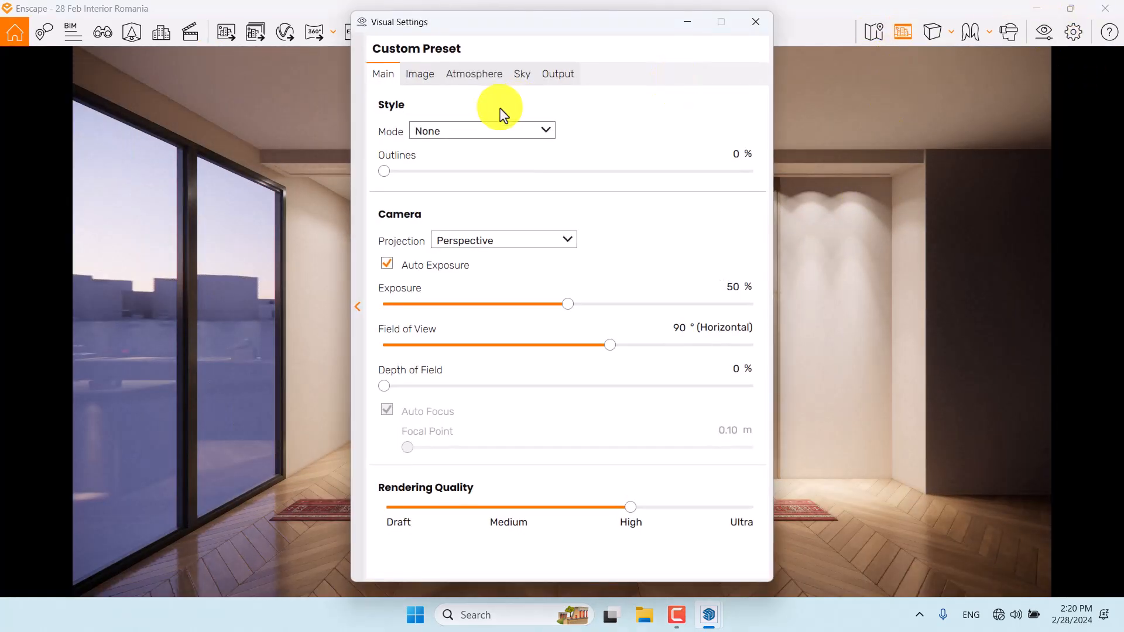
click(557, 74)
click(472, 131)
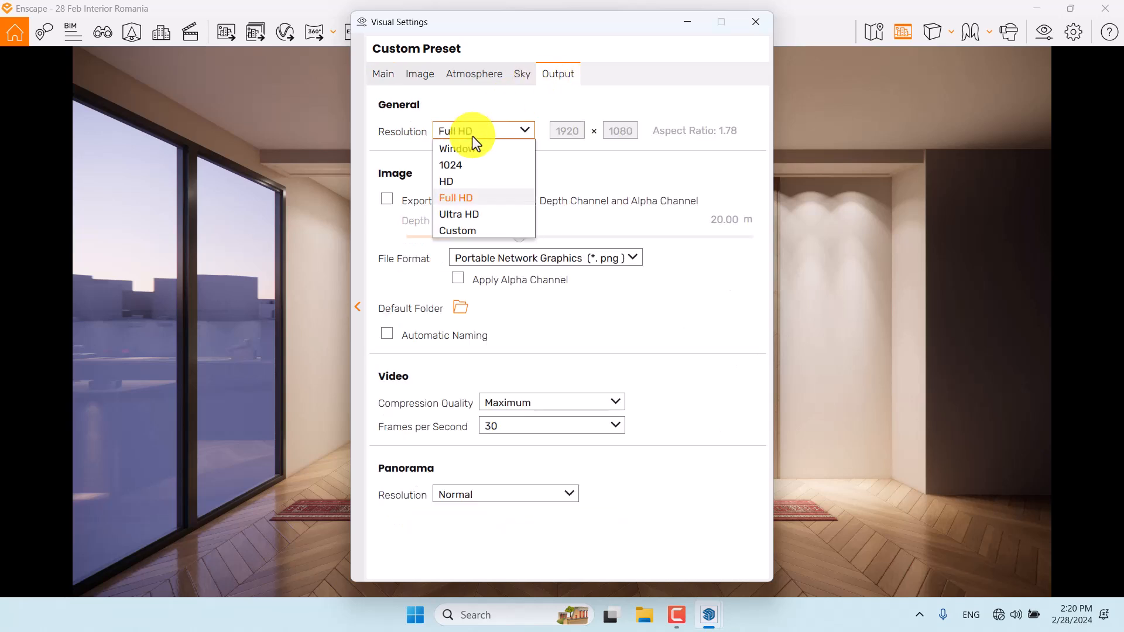
click(471, 231)
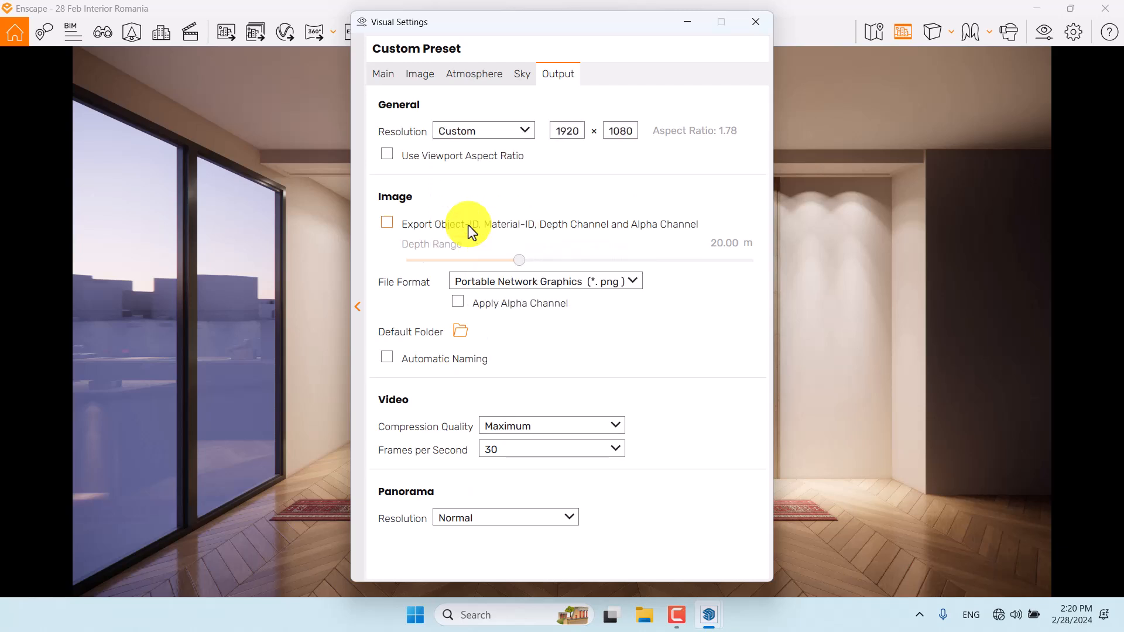
click(525, 132)
click(495, 196)
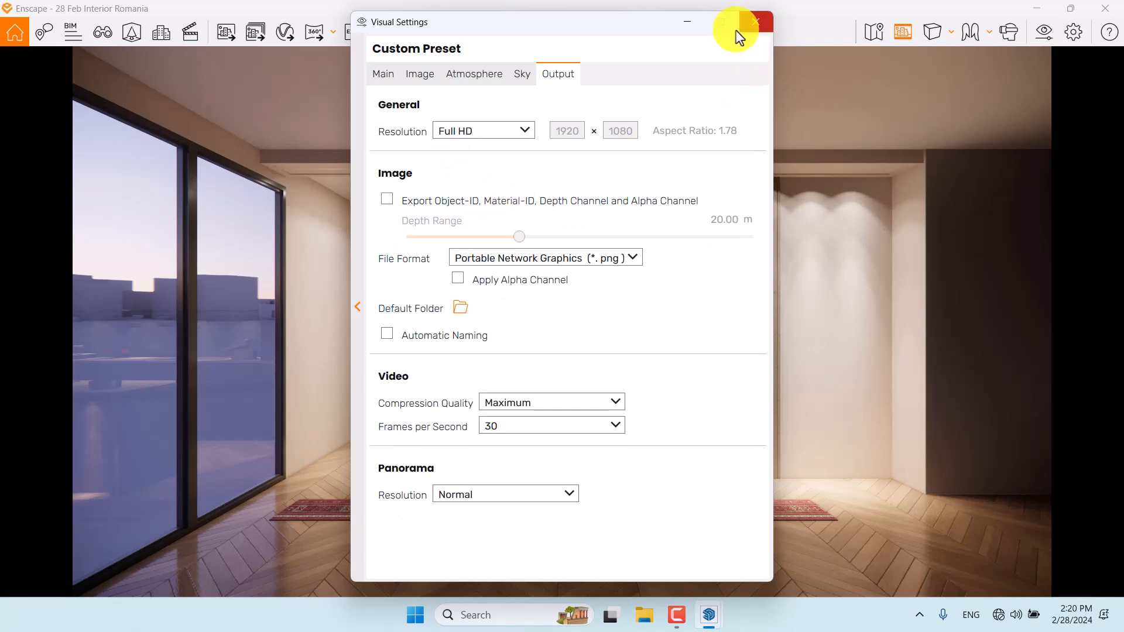
- Set the camera's horizontal field of view to 61° and the exposure to 54% in the visual settings
click(394, 75)
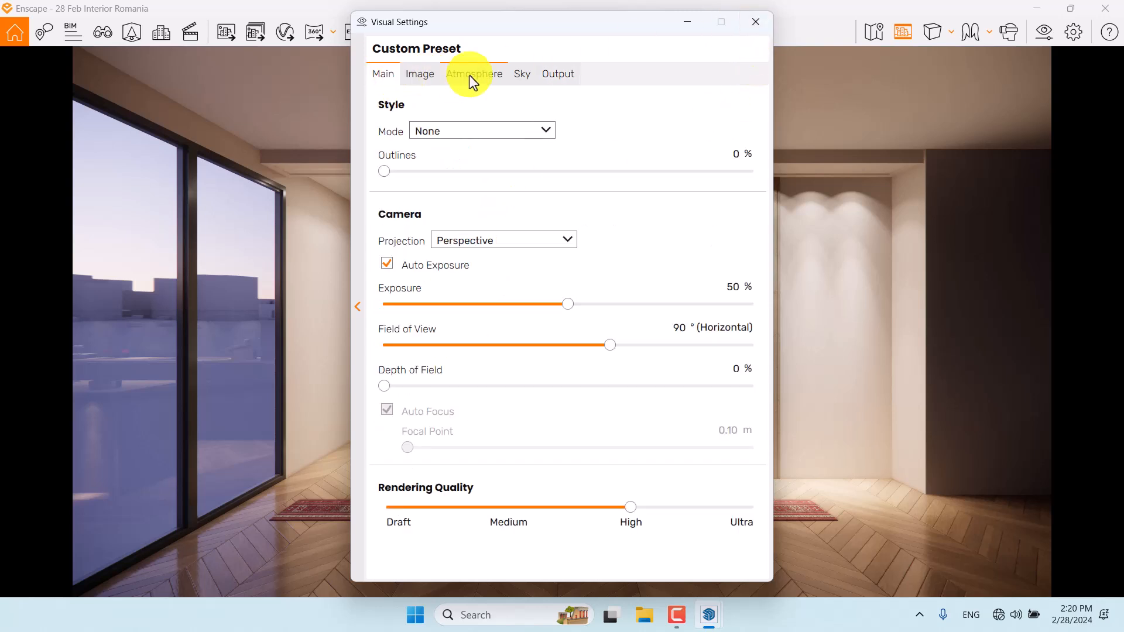
drag(574, 32, 917, 31)
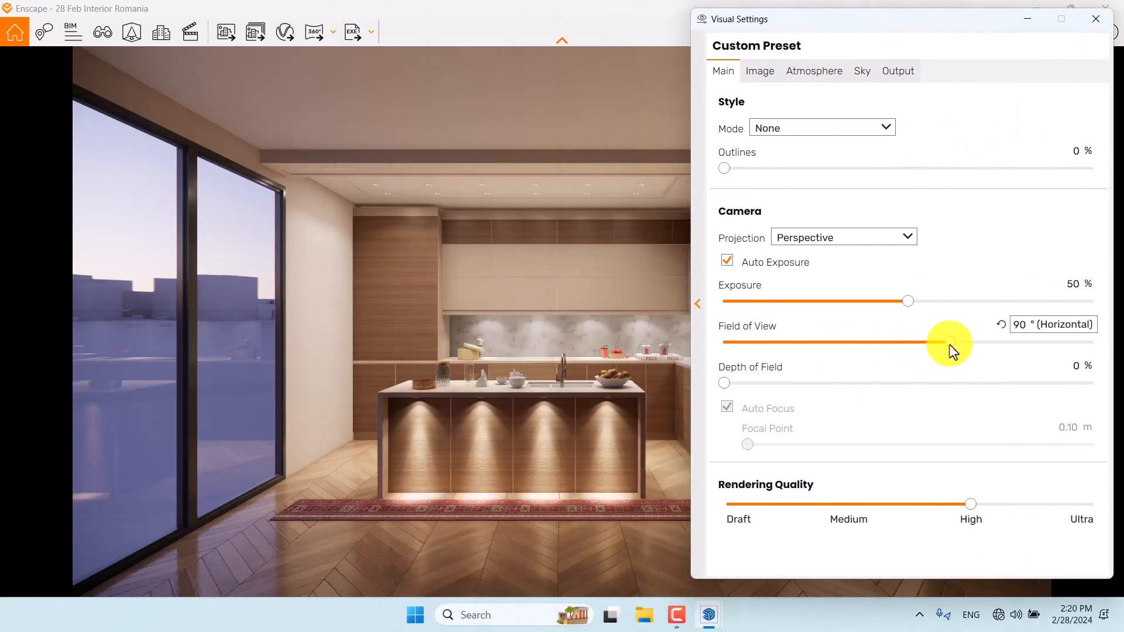
drag(950, 345, 858, 351)
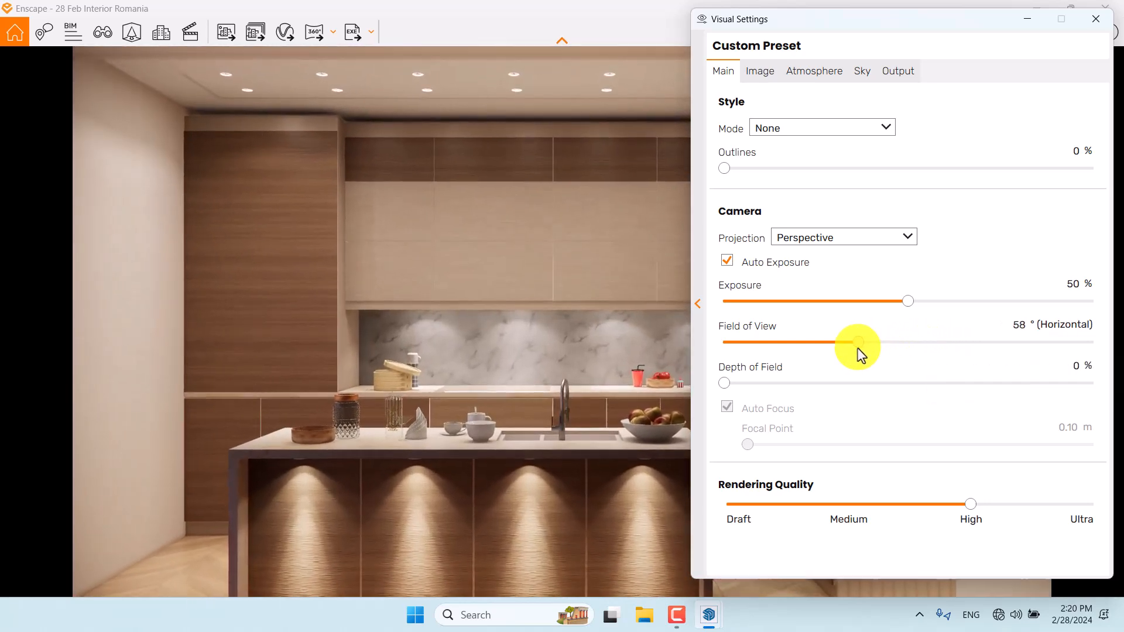
click(1014, 329)
text(61)
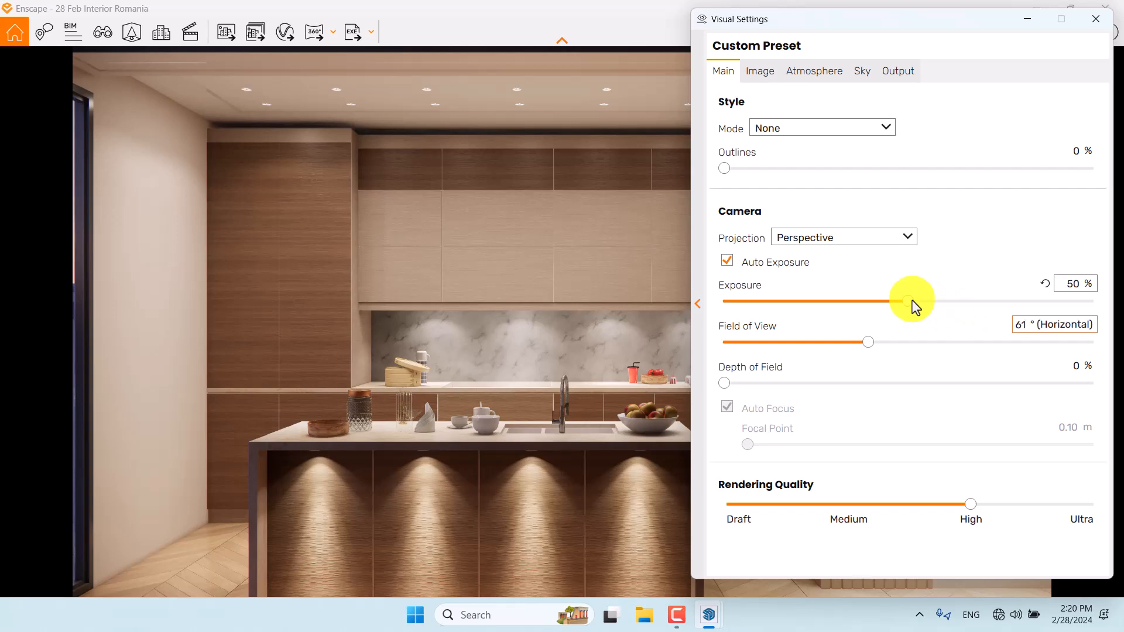
drag(911, 300, 923, 299)
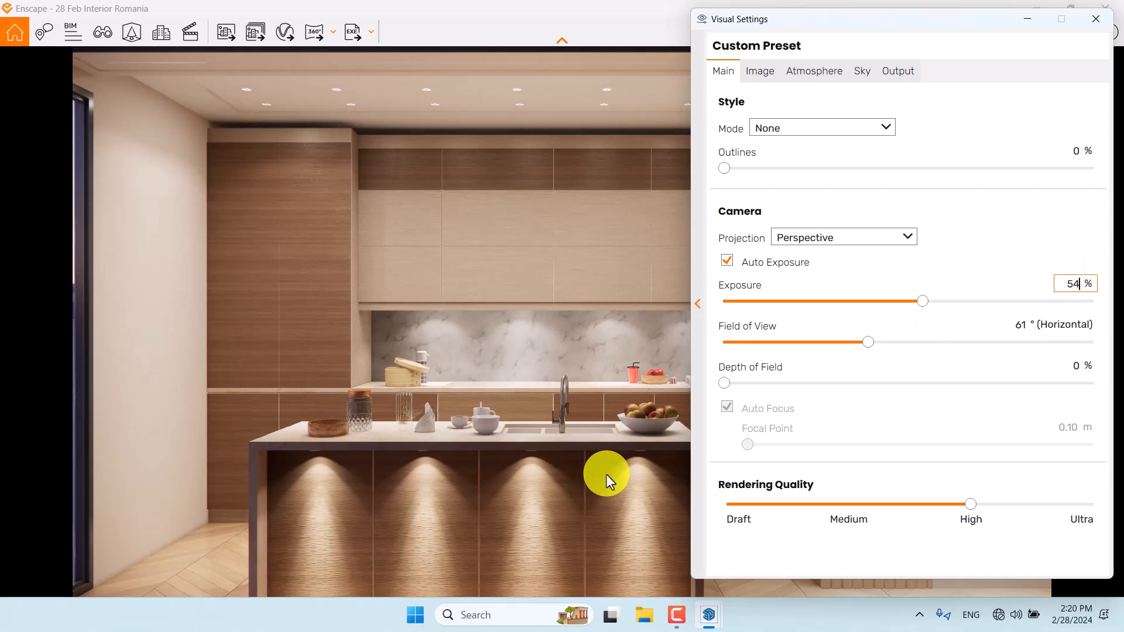
click(1094, 19)
- Switch to SketchUp and check the Enscape light properties of the third spotlight from the left under the island countertop
click(1028, 11)
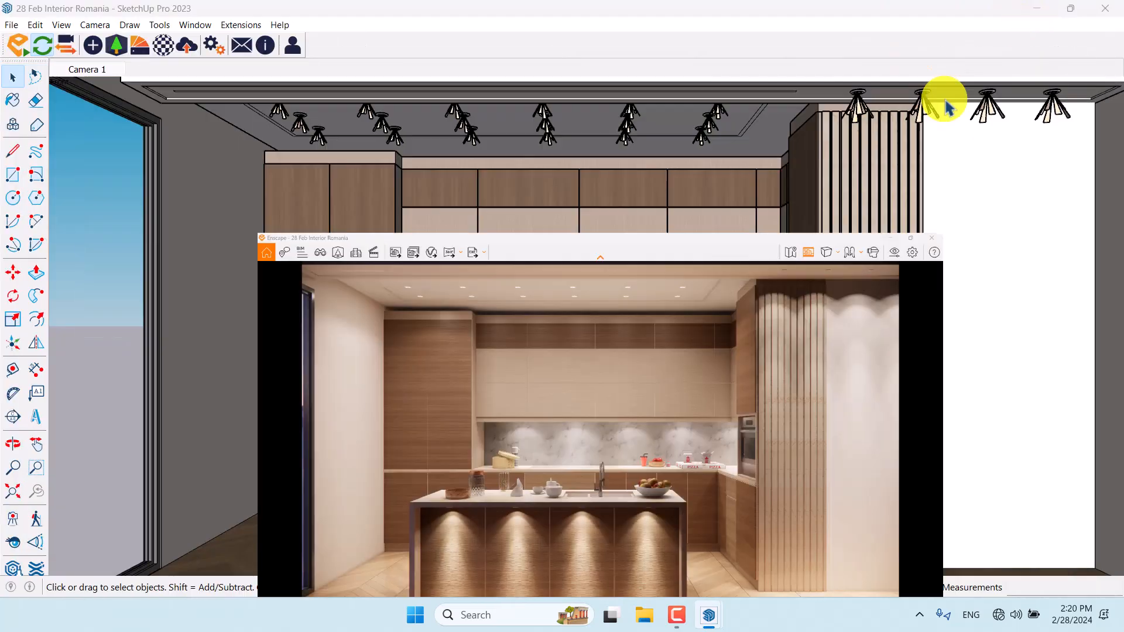
scroll(524, 468, up, 5)
middle_drag(614, 465, 545, 424)
click(545, 403)
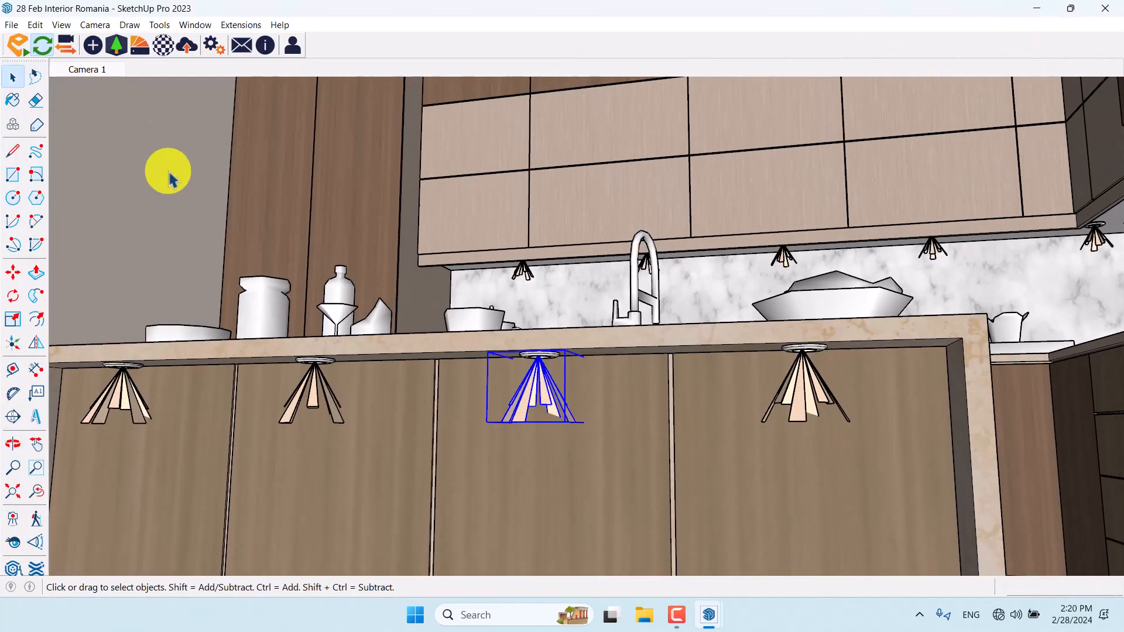
click(91, 45)
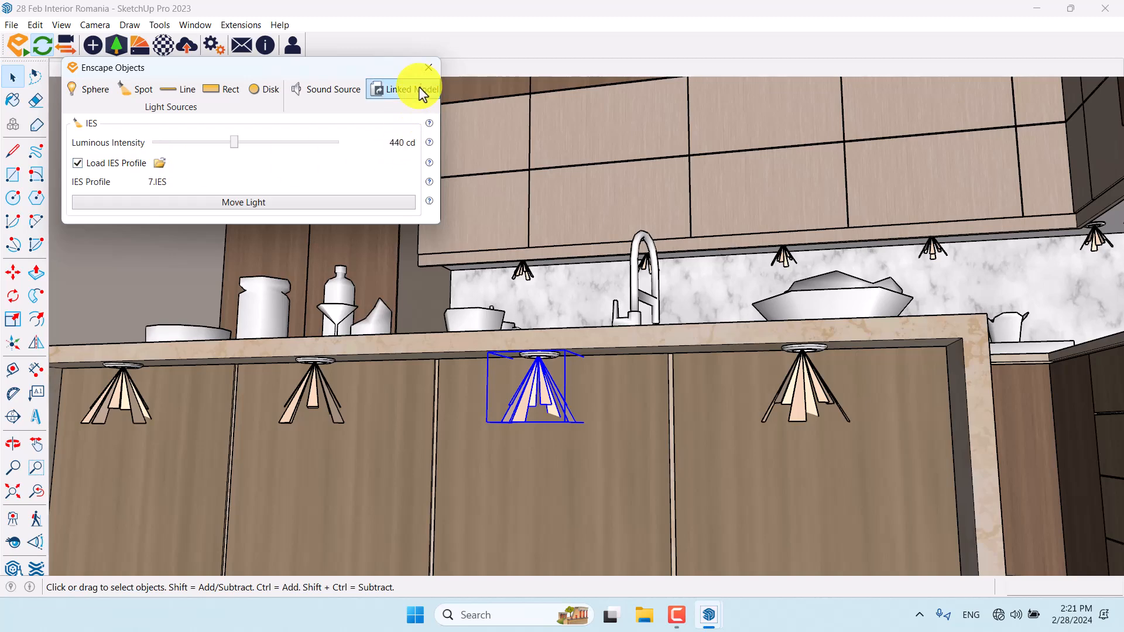
click(426, 73)
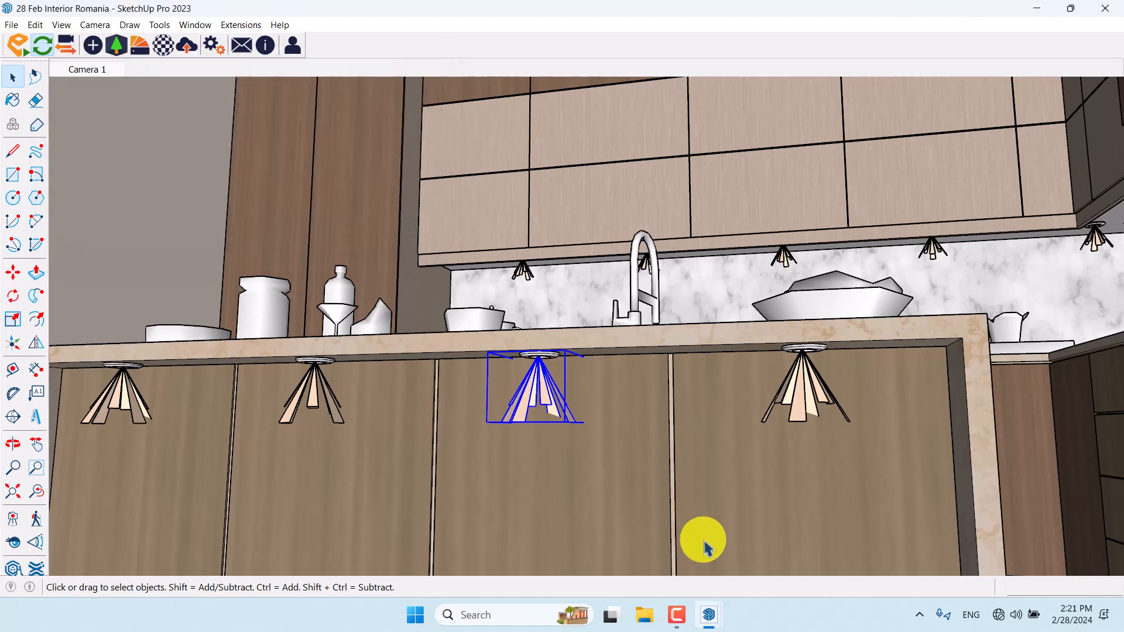
- Switch back to Enscape and review the camera's exposure and field of view in the visual settings
mouse_move(709, 611)
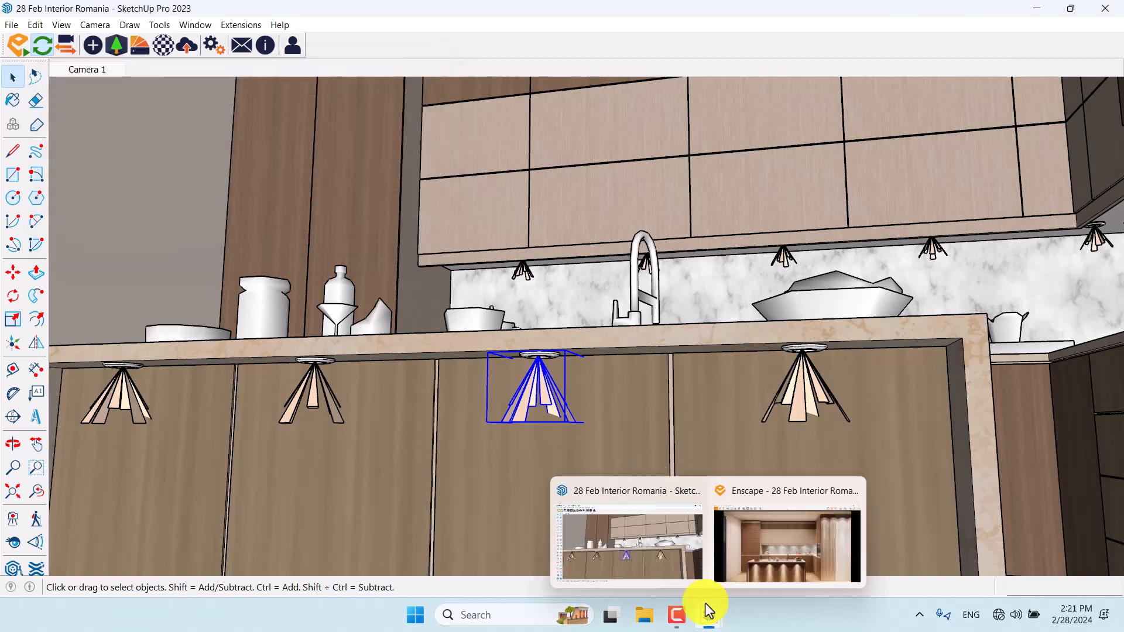
click(754, 511)
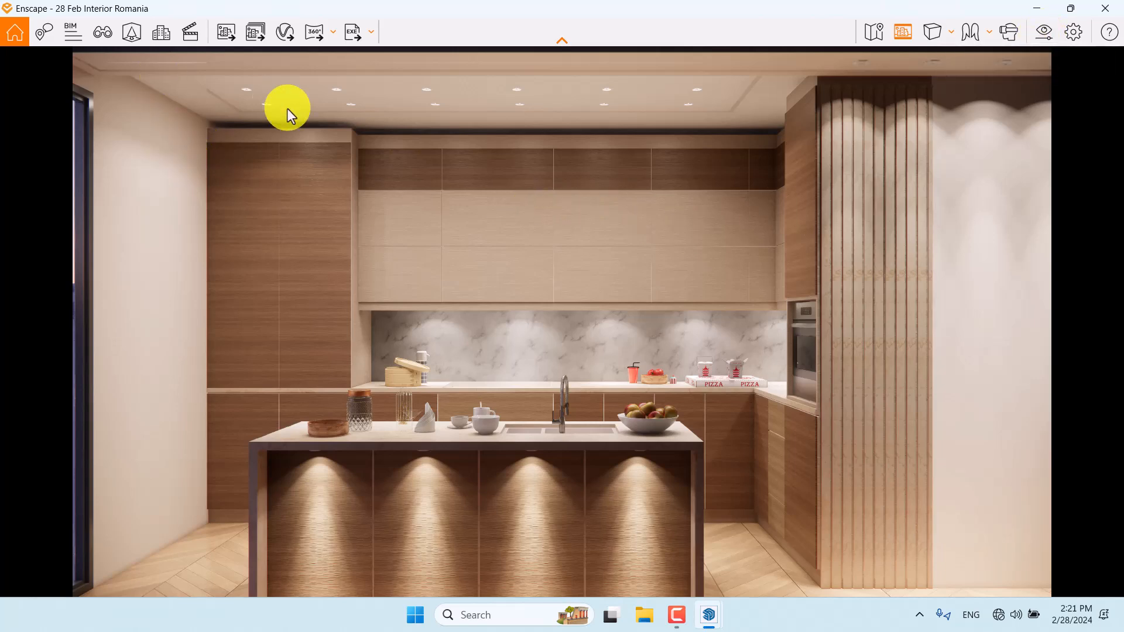
click(1041, 35)
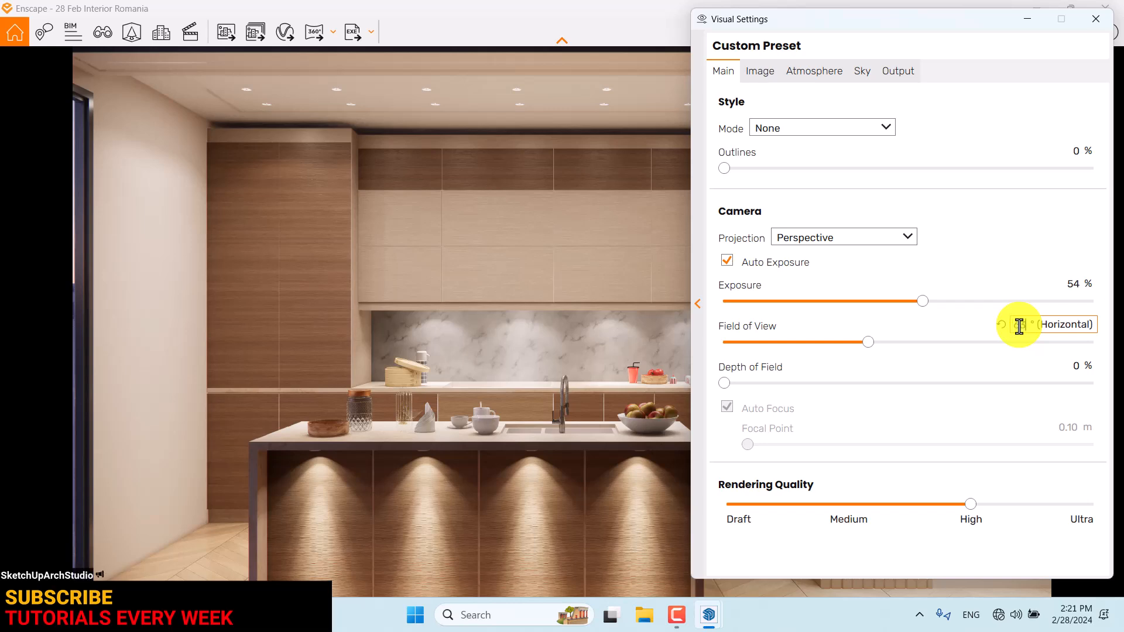
click(1102, 9)
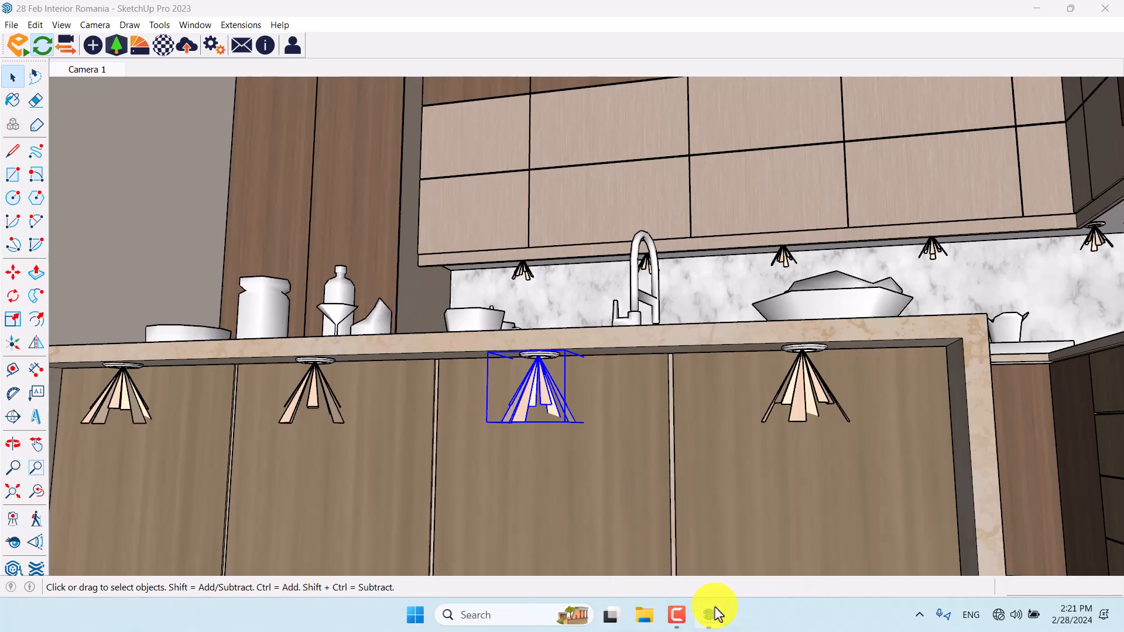
- Start Enscape again from SketchUp and dismiss the export message
click(717, 614)
click(711, 615)
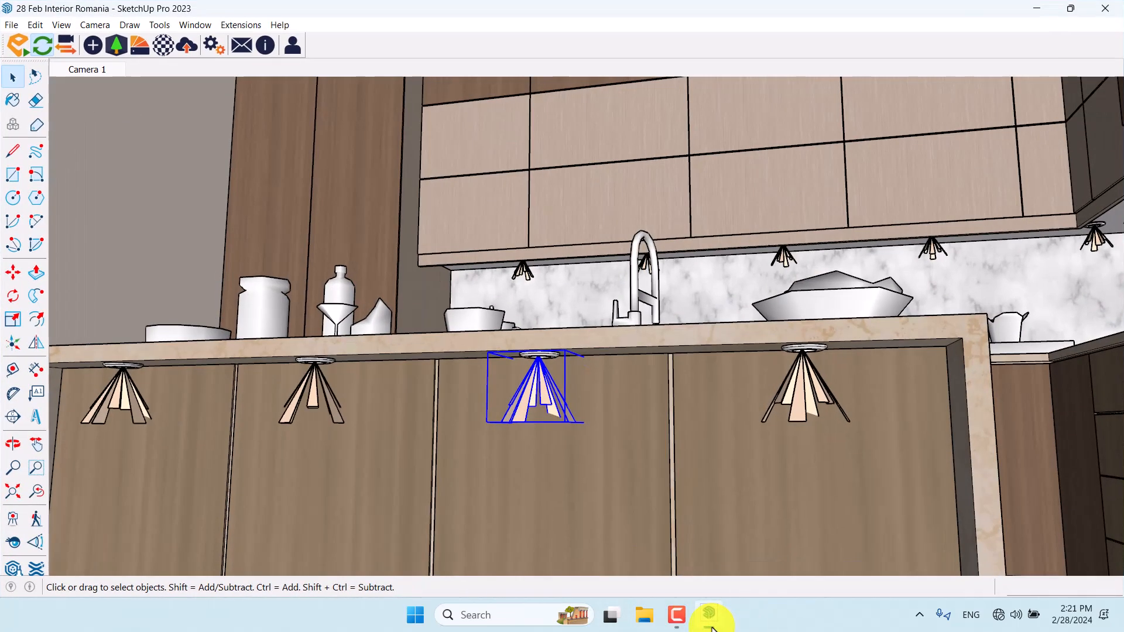
click(166, 50)
click(508, 31)
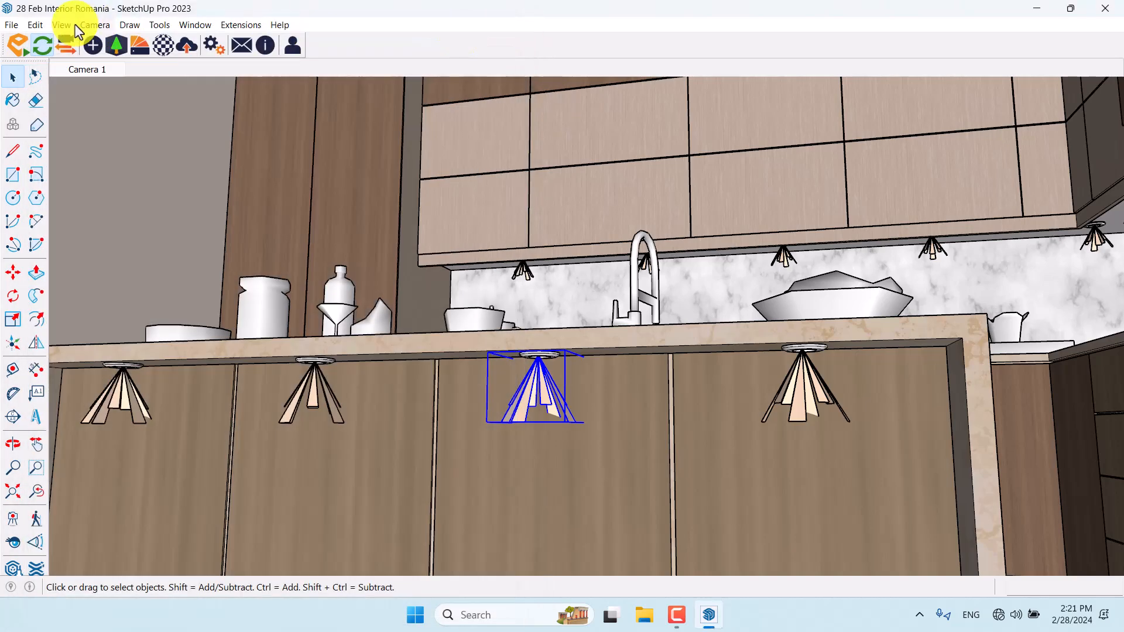
click(18, 46)
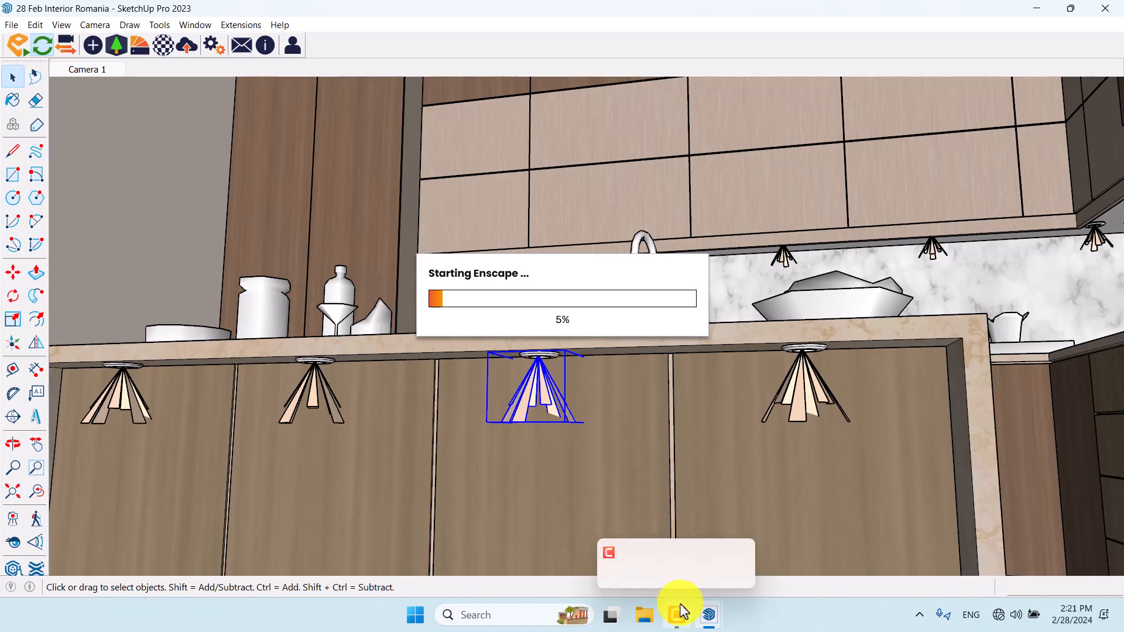
click(682, 621)
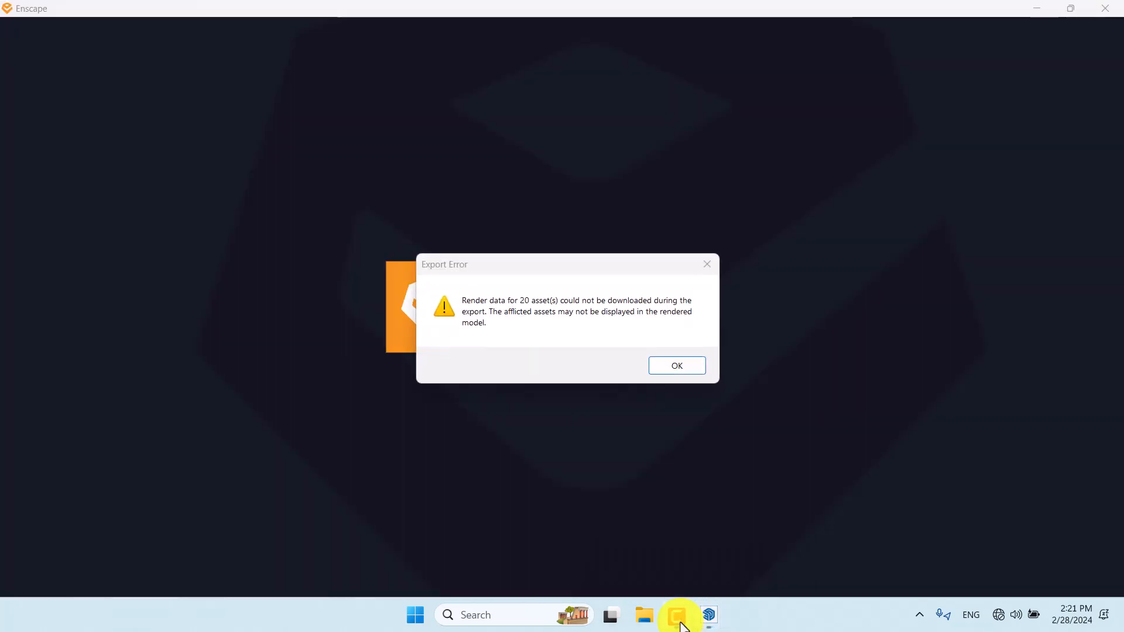
click(676, 364)
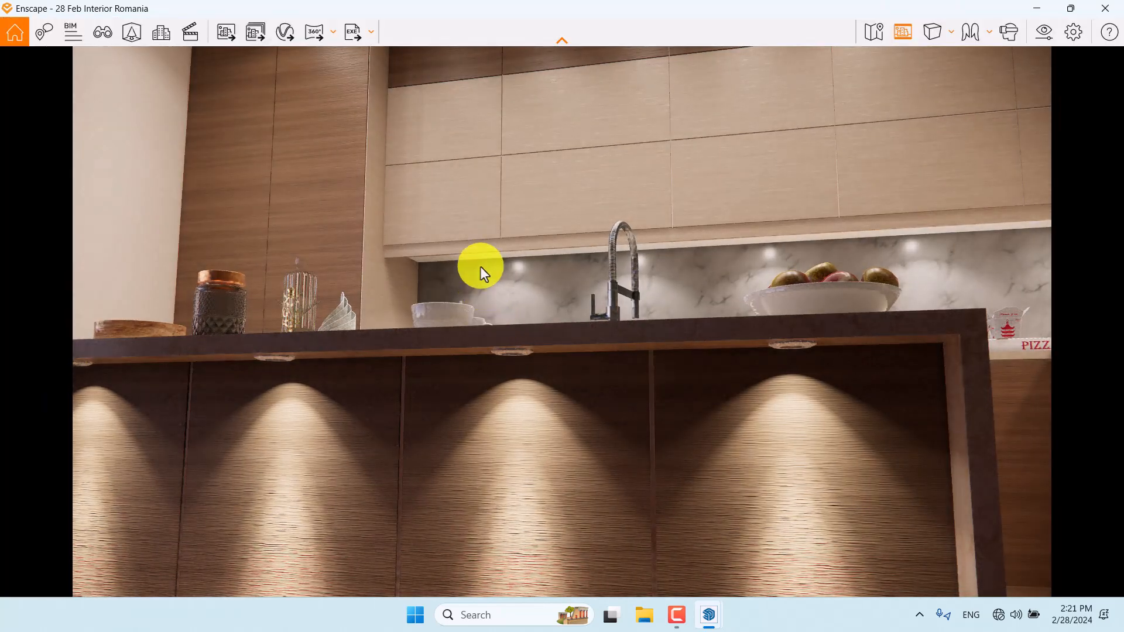
- Aim the render view at the kitchen ceiling and arrange the SketchUp and Enscape windows side by side
right_drag(501, 296, 128, 101)
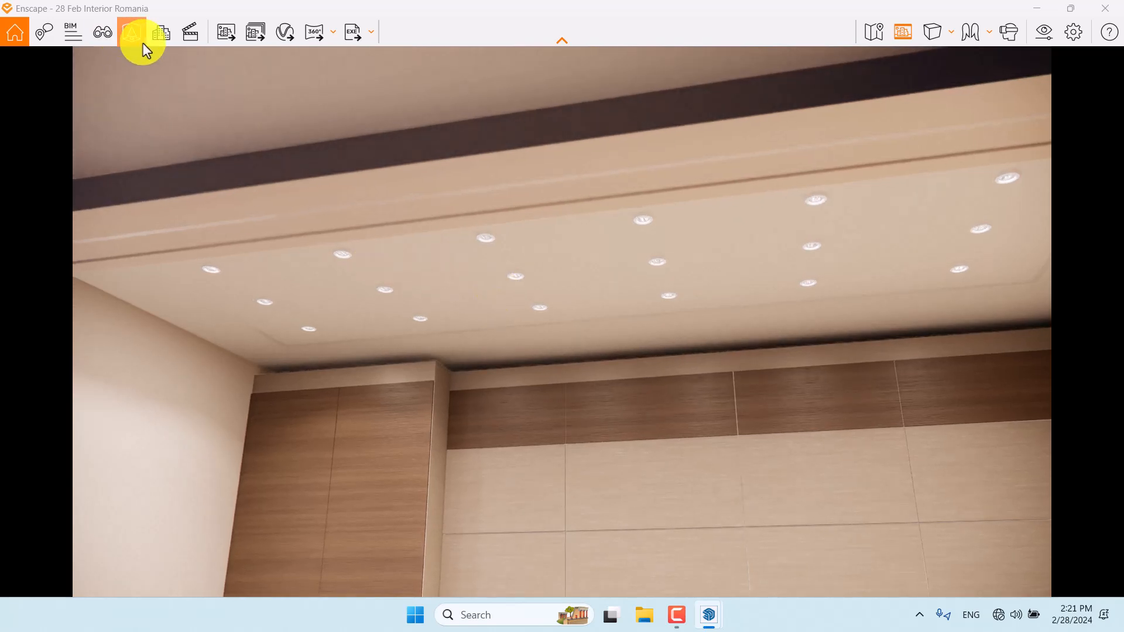
click(678, 14)
key(super+Right)
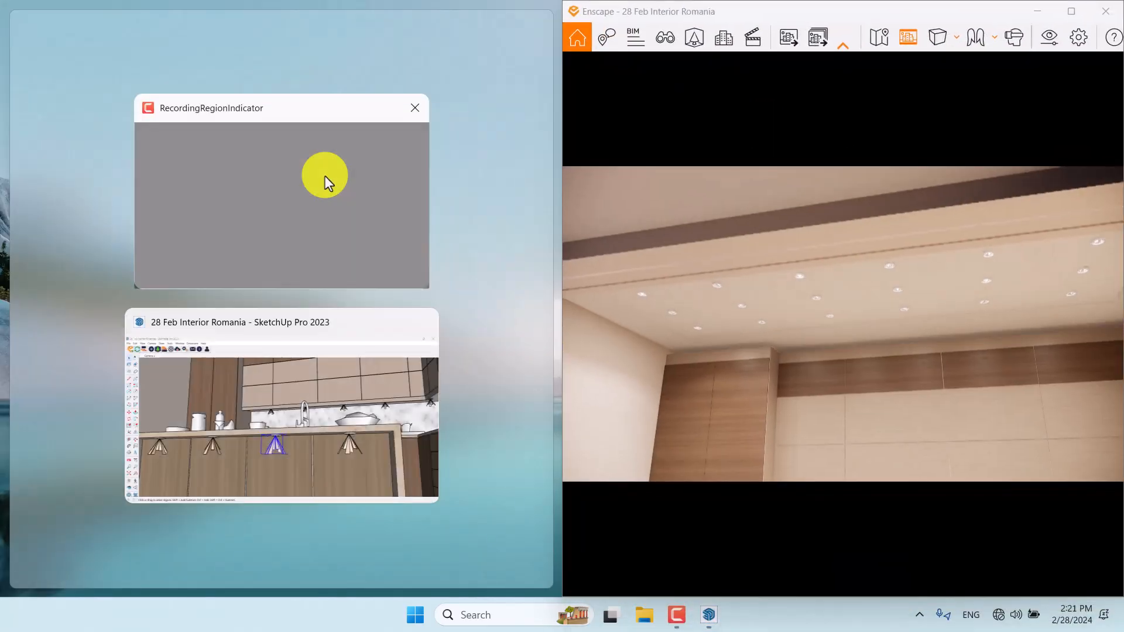
click(309, 326)
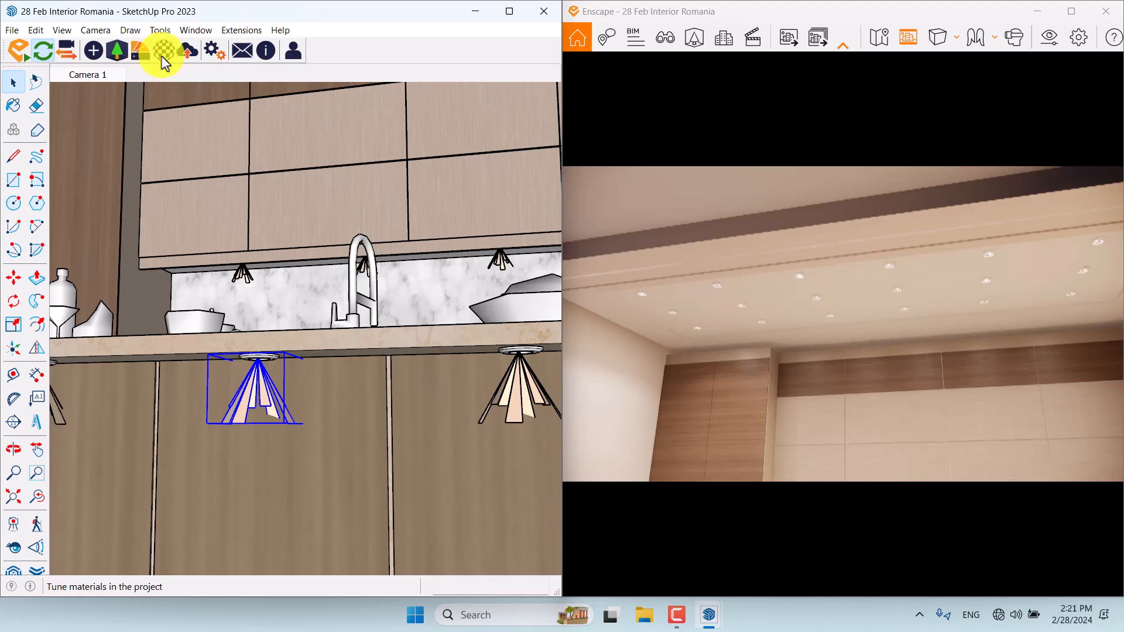
- Change the White material to the Self-illuminated type with a luminance of 3,600 cd/m²
click(160, 49)
click(72, 296)
click(389, 62)
click(367, 208)
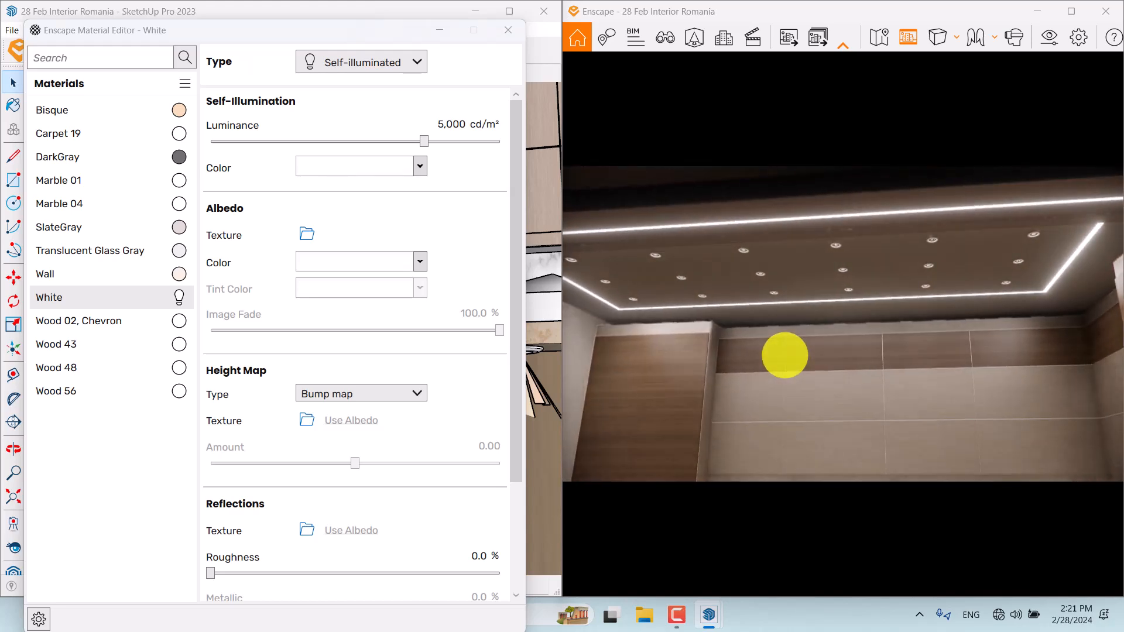
click(454, 125)
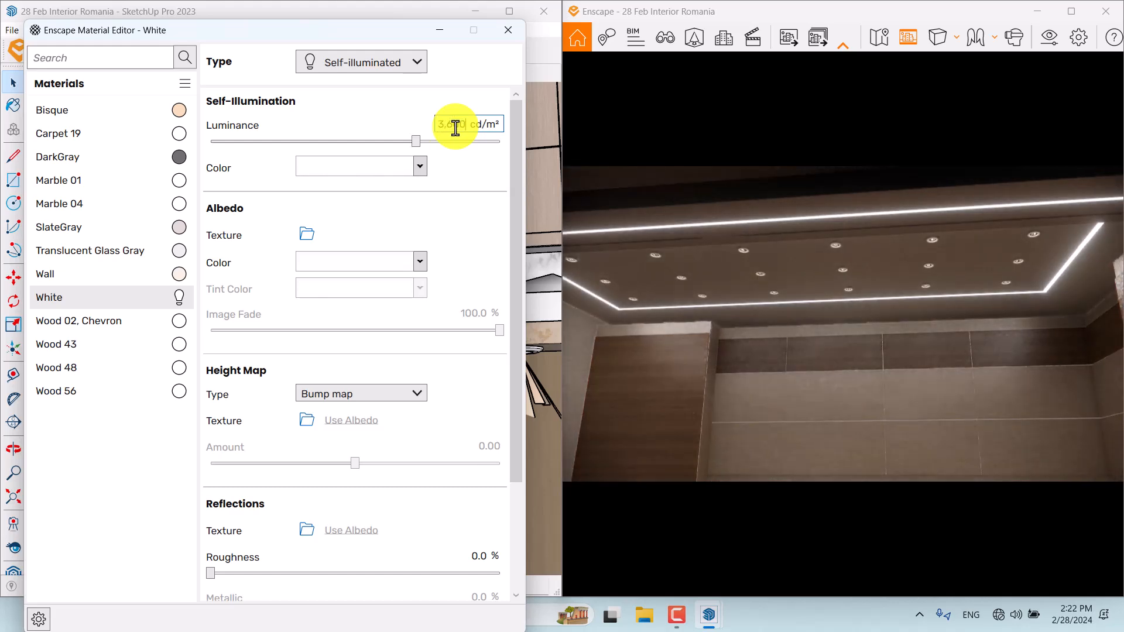
- Give the White material's self-illumination and albedo the same warm light beige color and close the material editor
click(413, 171)
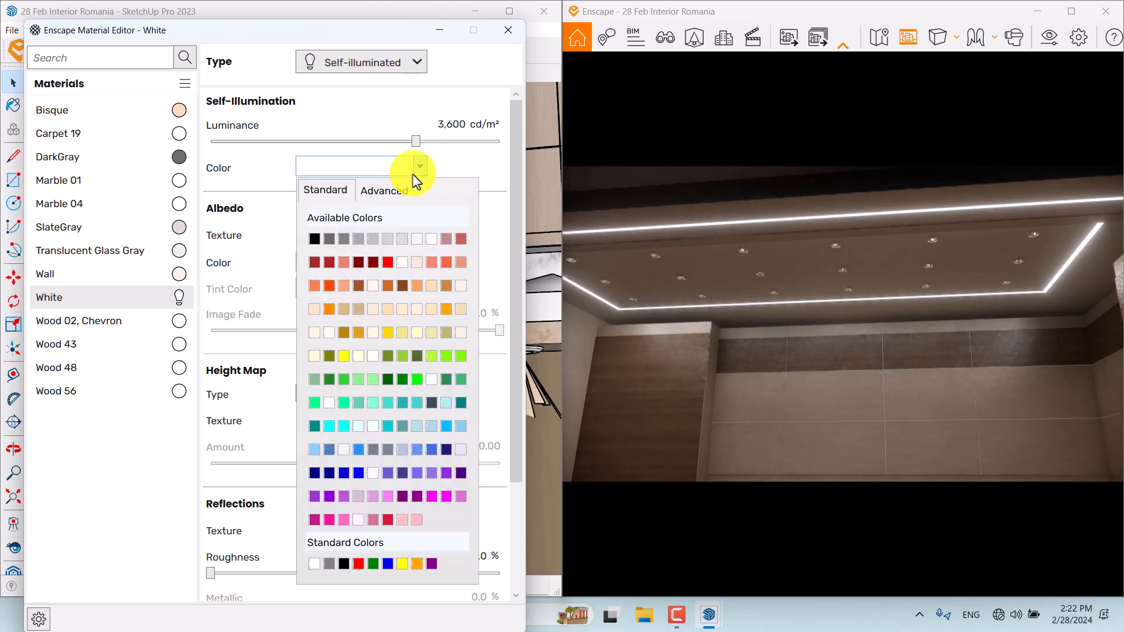
click(460, 309)
click(420, 261)
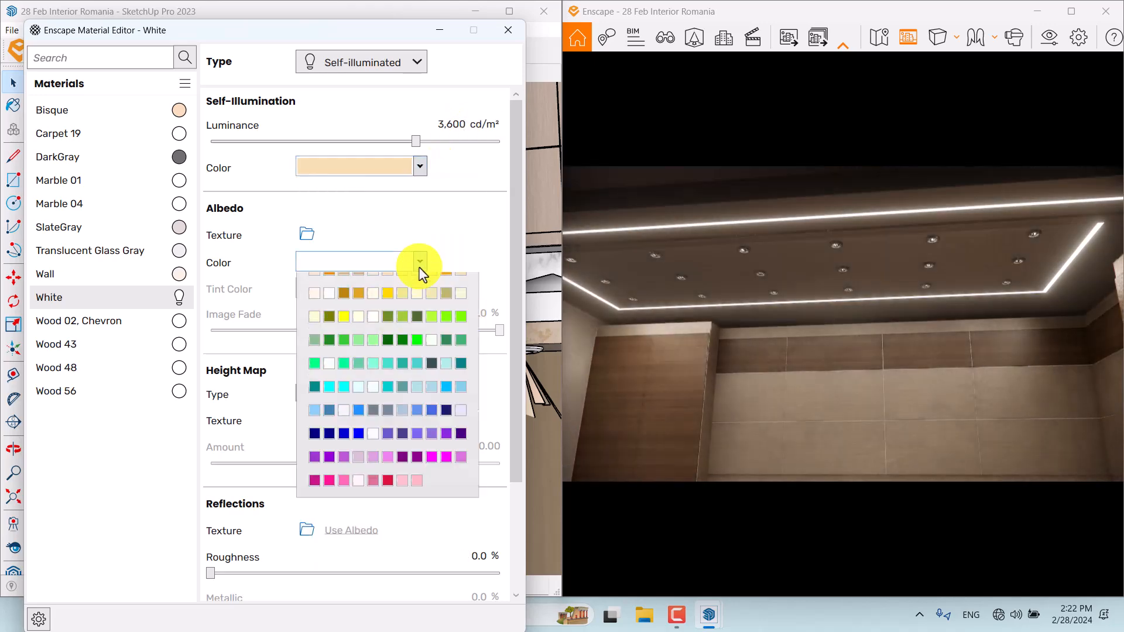
click(460, 424)
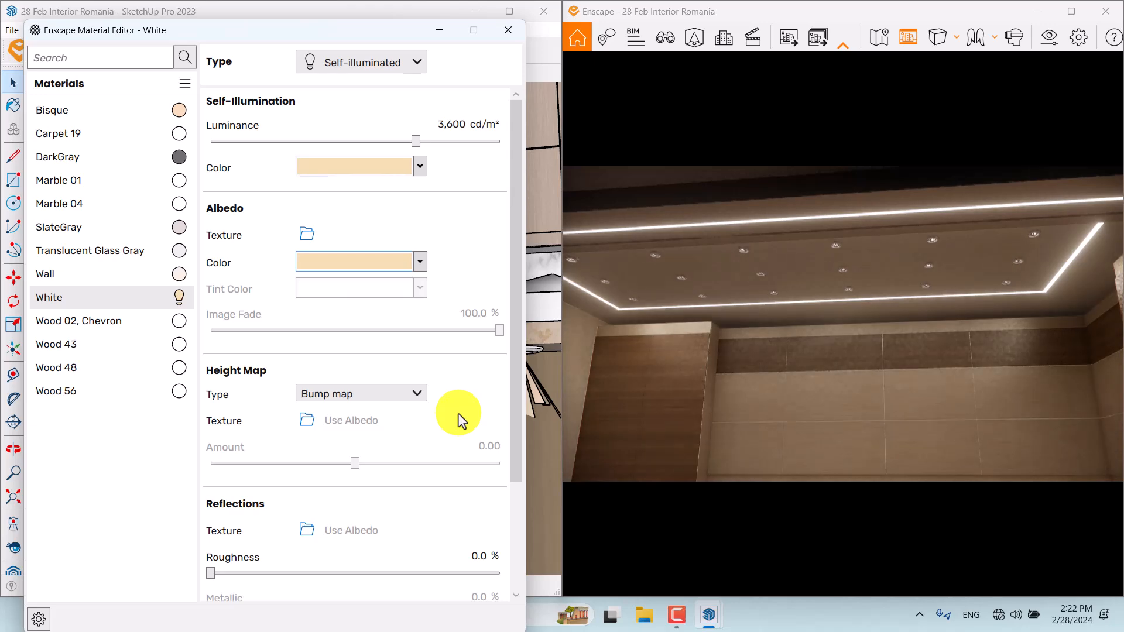
click(507, 34)
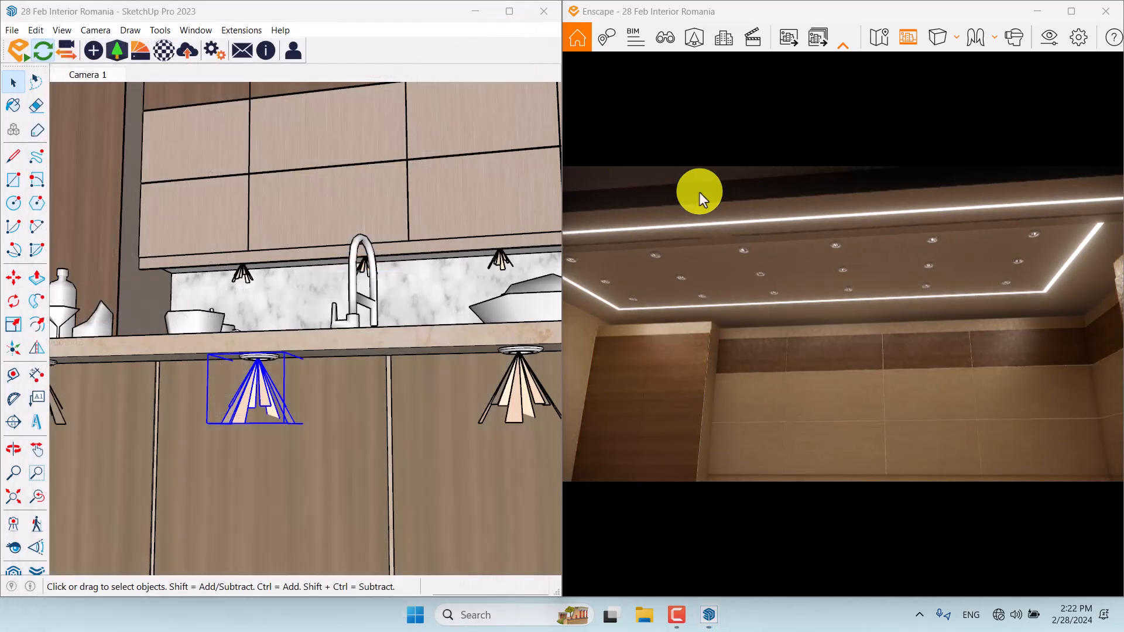
- Return the model and render to the saved Camera 1 view, close the view list and maximize the Enscape window
click(664, 37)
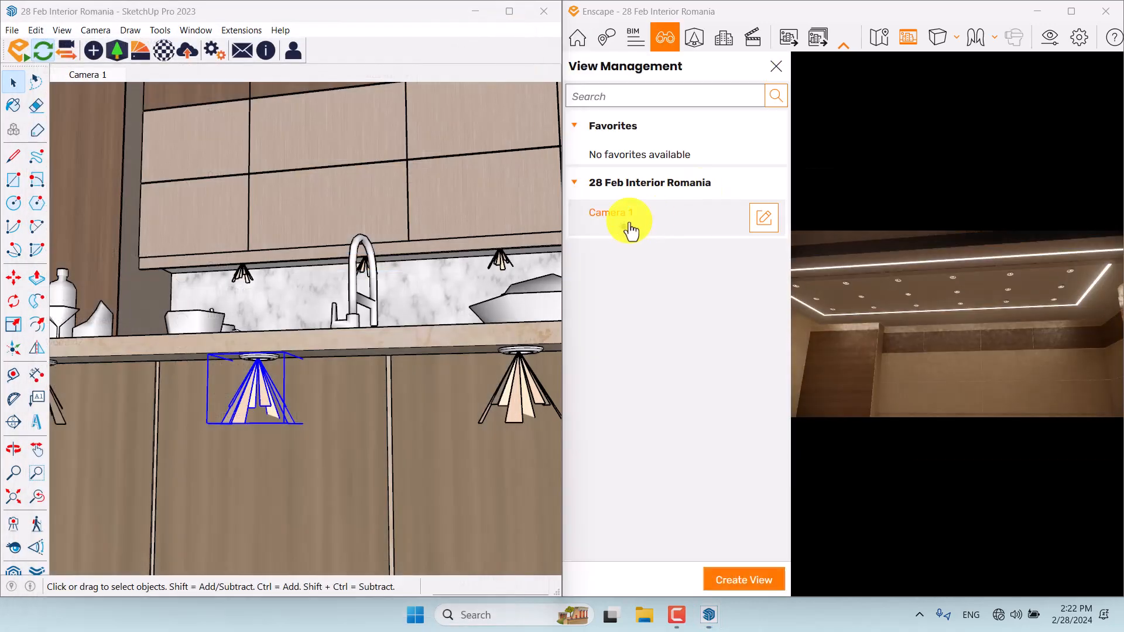
click(631, 230)
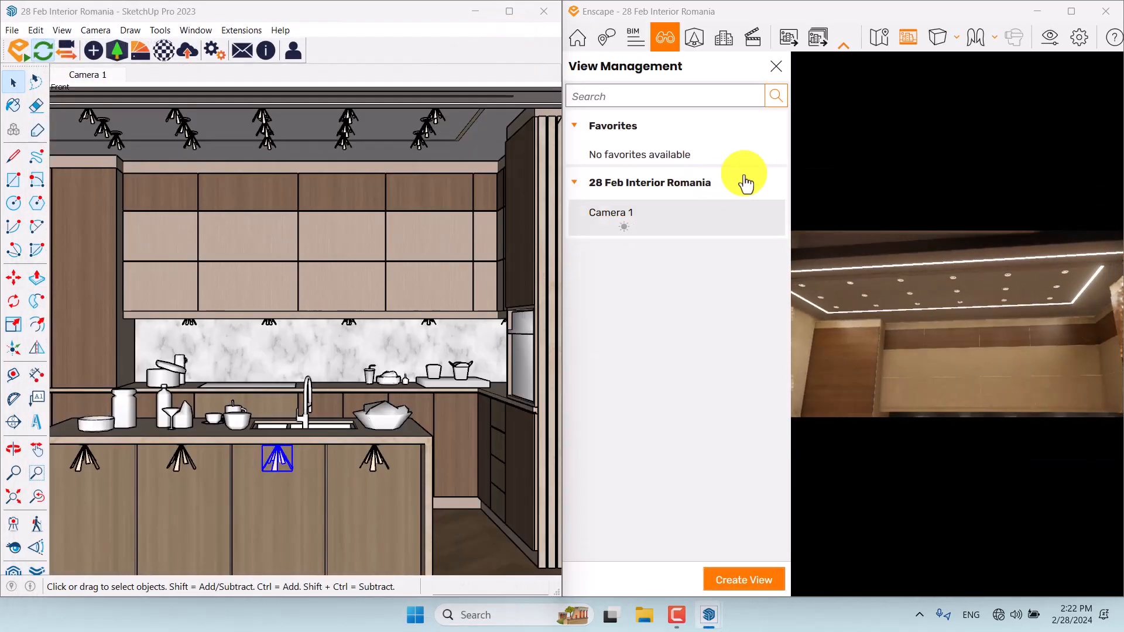
click(776, 66)
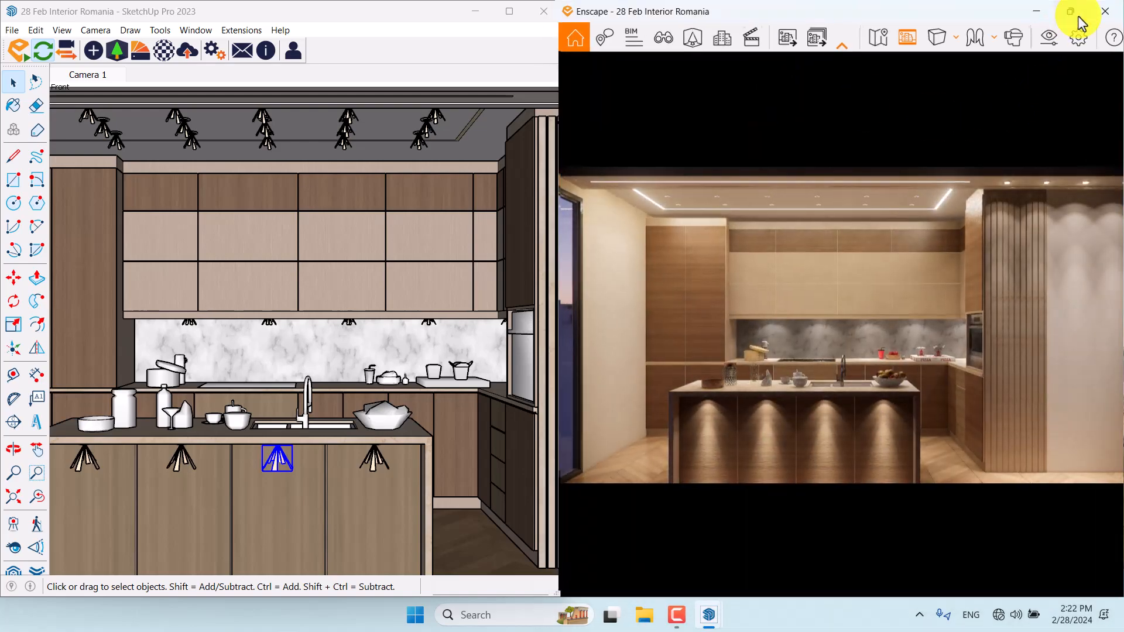
click(1078, 18)
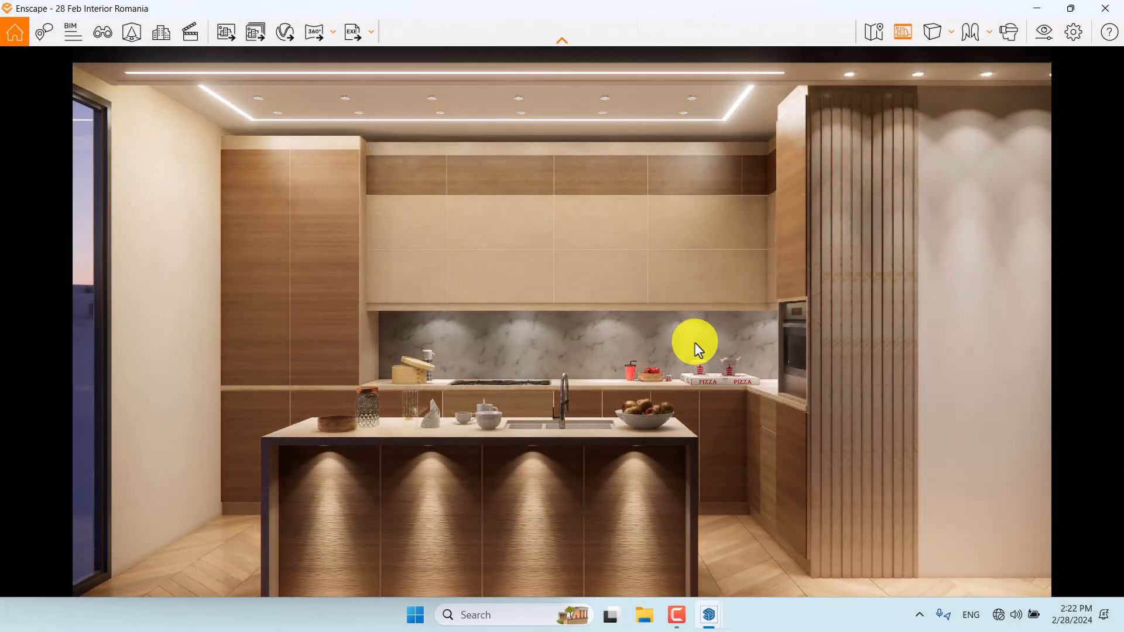
- In the visual settings, apply a 16% depth of field with auto focus off and the focal point at 5.96 m
click(1048, 35)
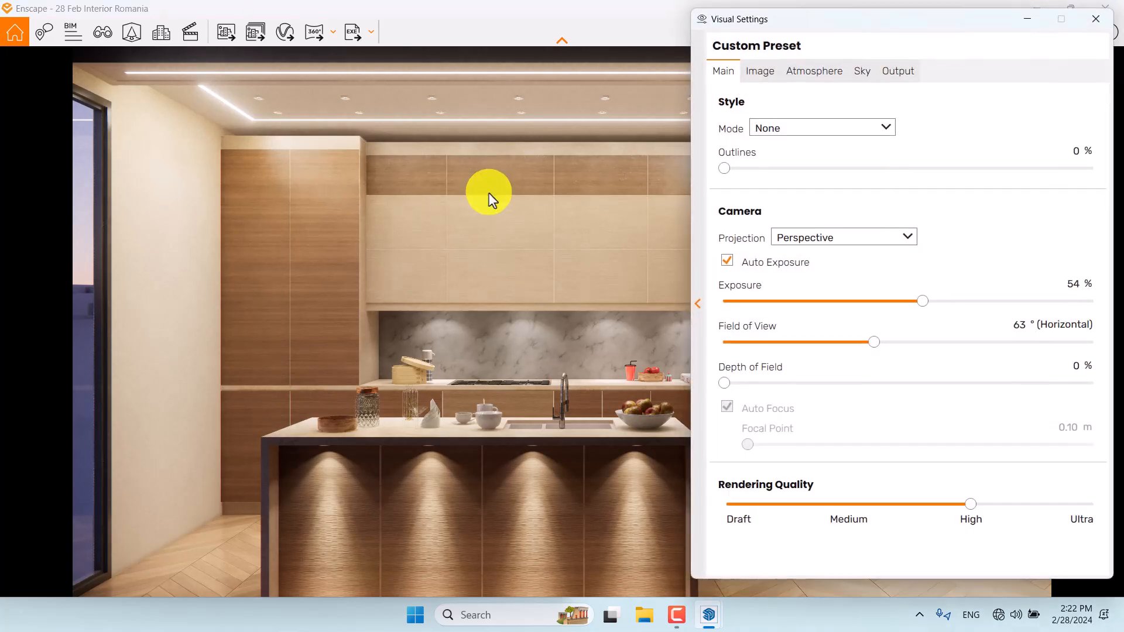
drag(732, 391, 798, 389)
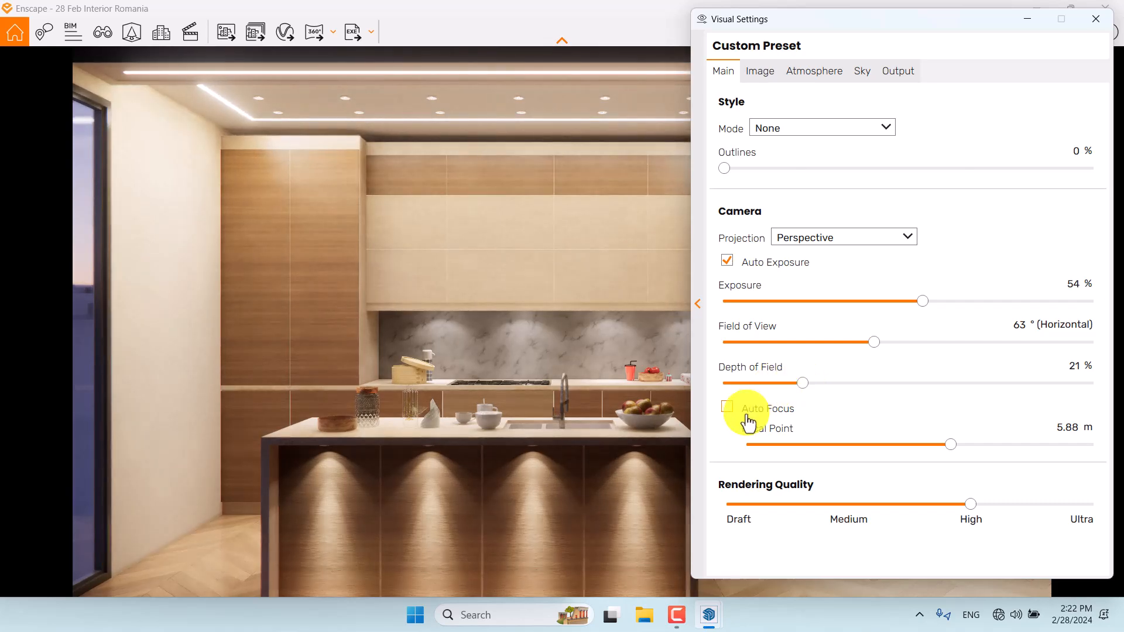
mouse_move(951, 446)
mouse_down()
mouse_move(923, 448)
mouse_move(950, 445)
mouse_up()
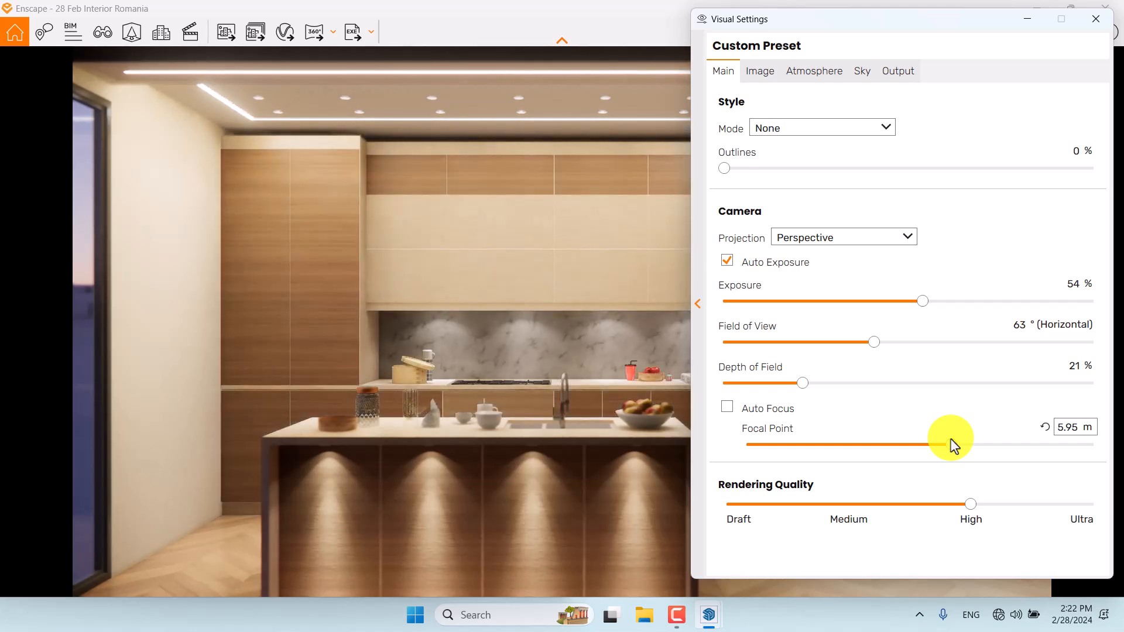
click(1062, 428)
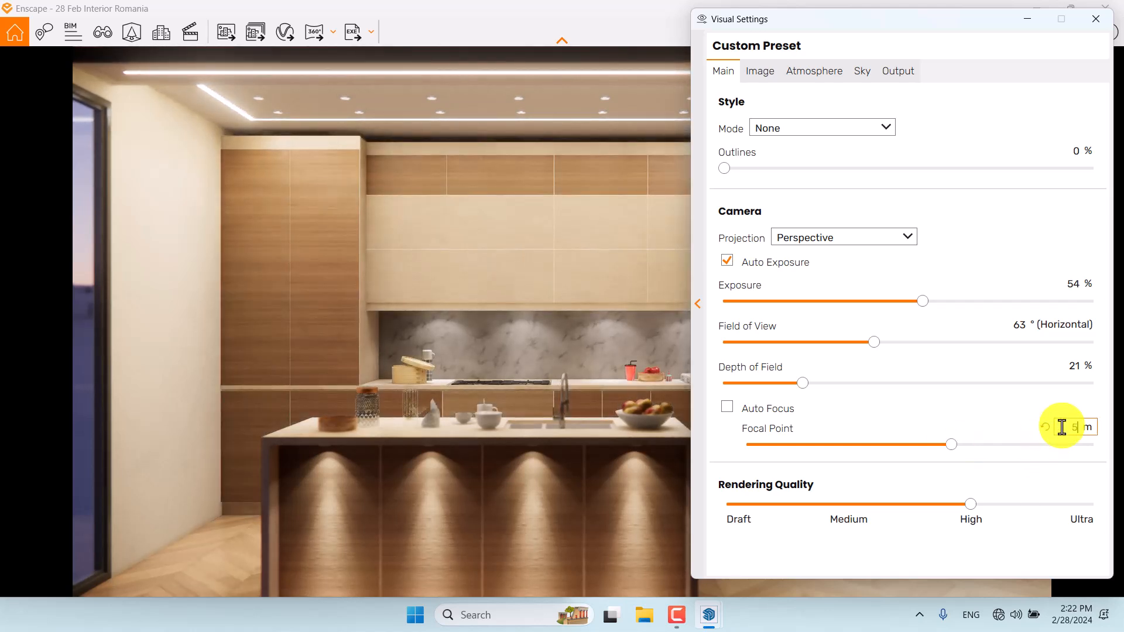
click(1070, 369)
key(Return)
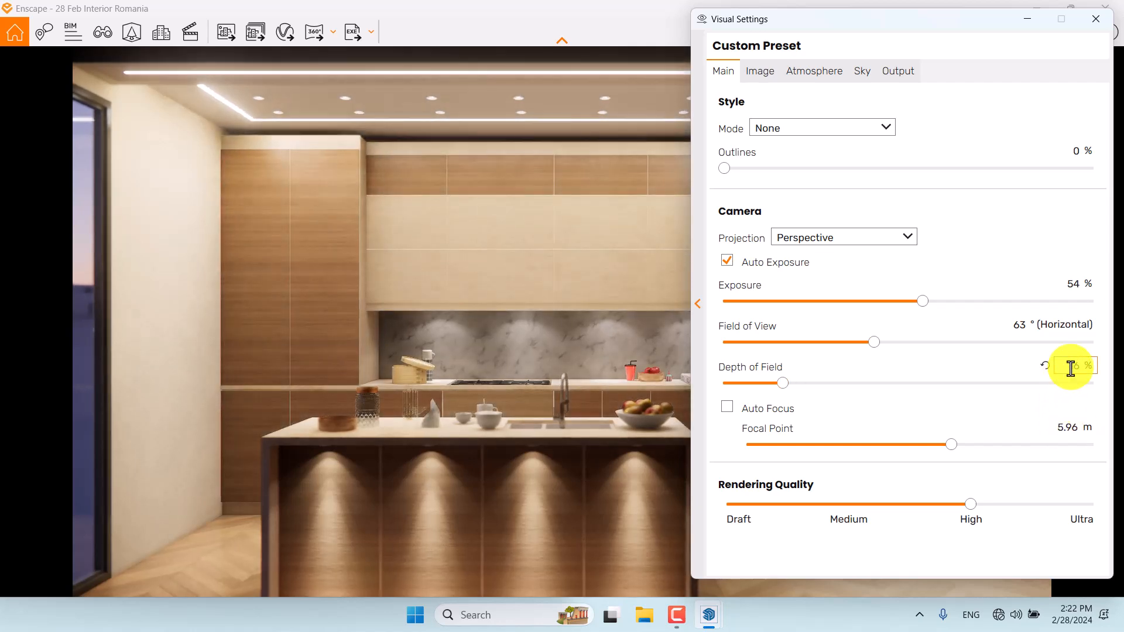
- Set the outlines to 6% and raise the rendering quality to Ultra
click(1074, 154)
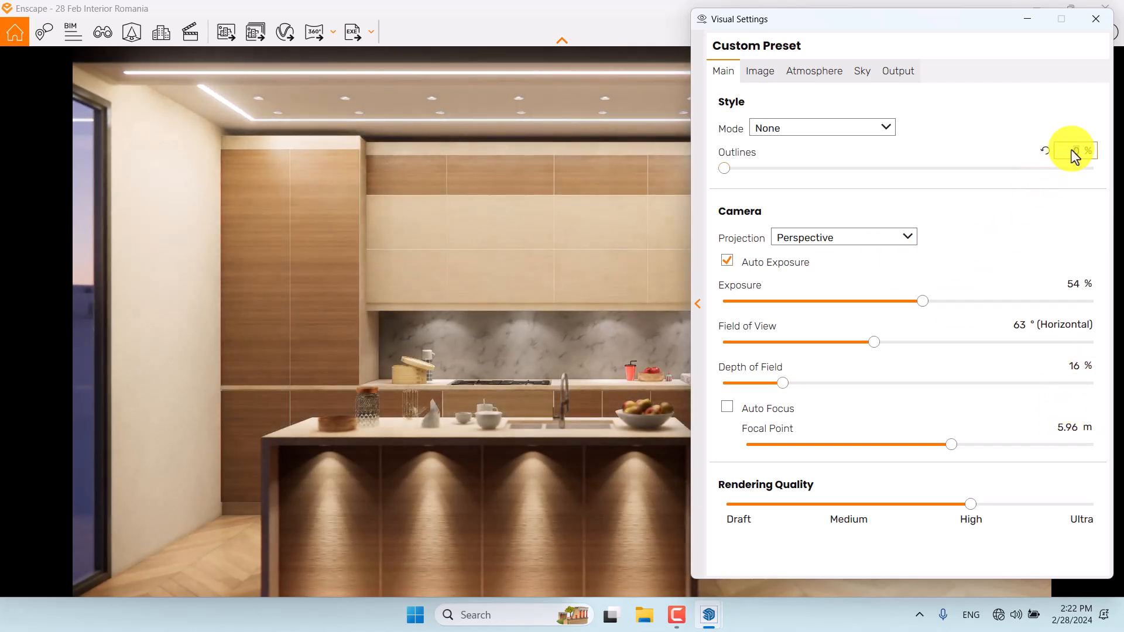
text(6)
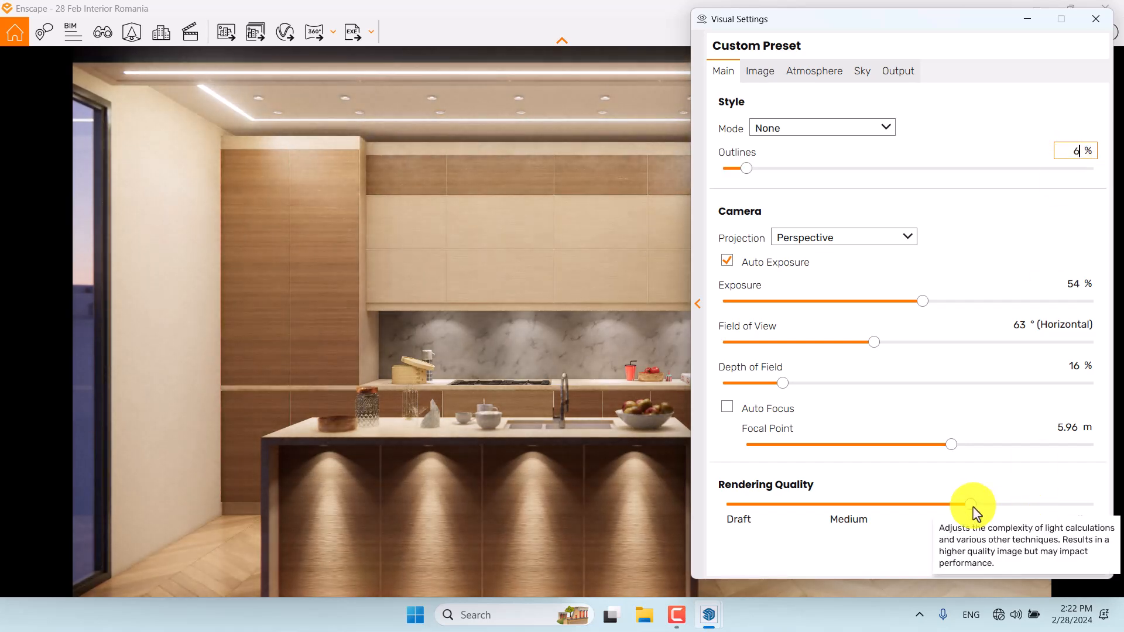
drag(972, 512, 1071, 514)
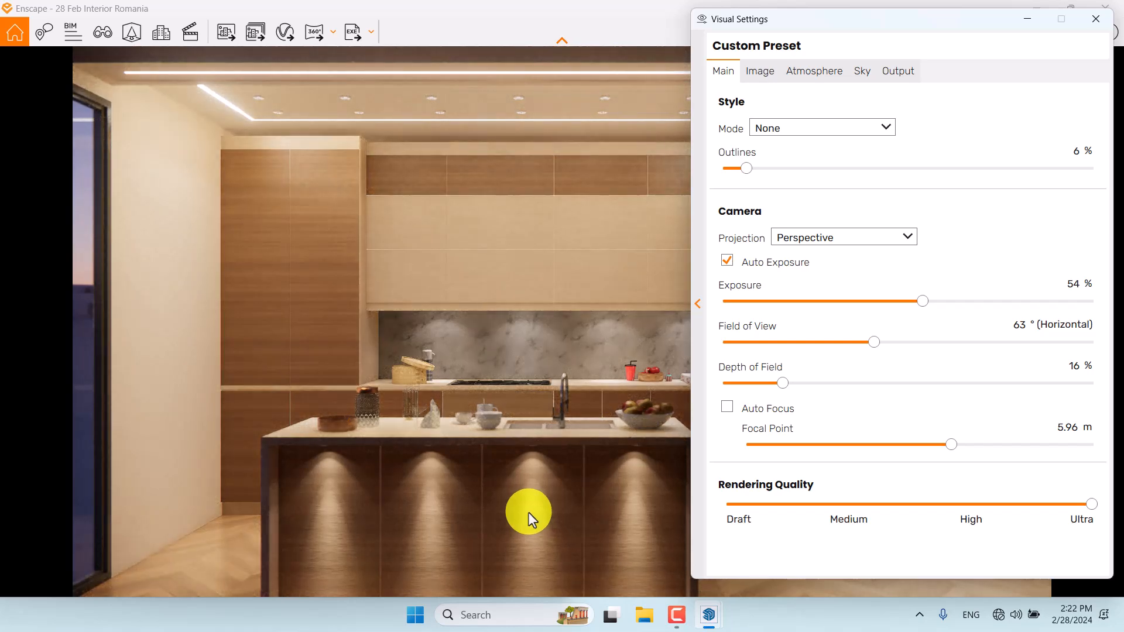
- Turn on auto contrast and correct the image with 103% saturation and a color temperature of 6,000 K
click(760, 71)
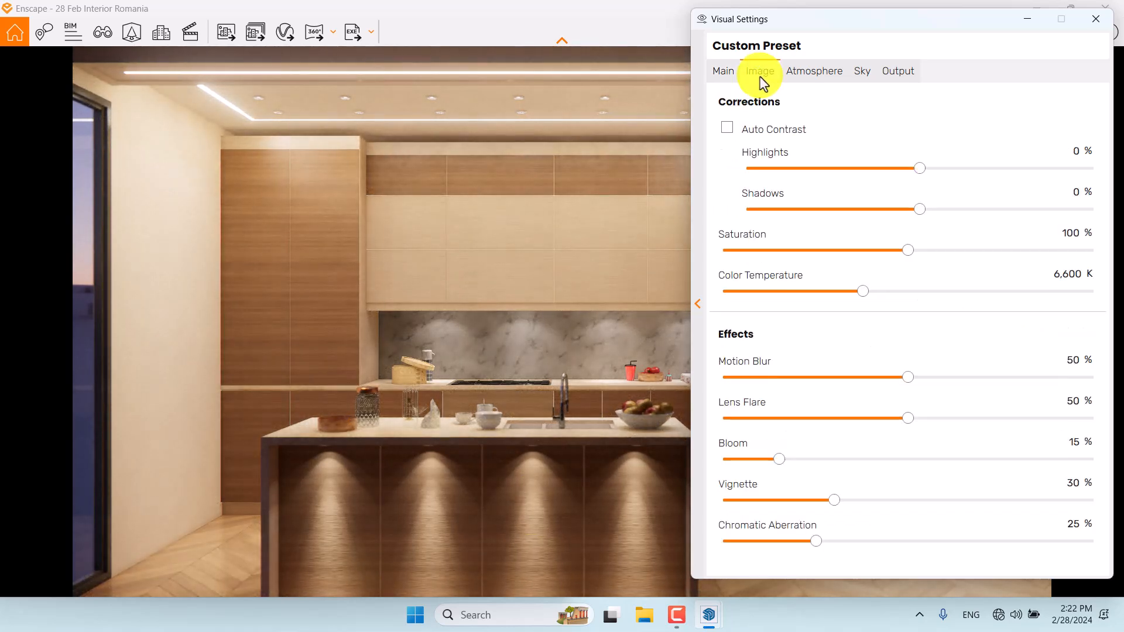
click(730, 135)
right_drag(445, 431, 445, 432)
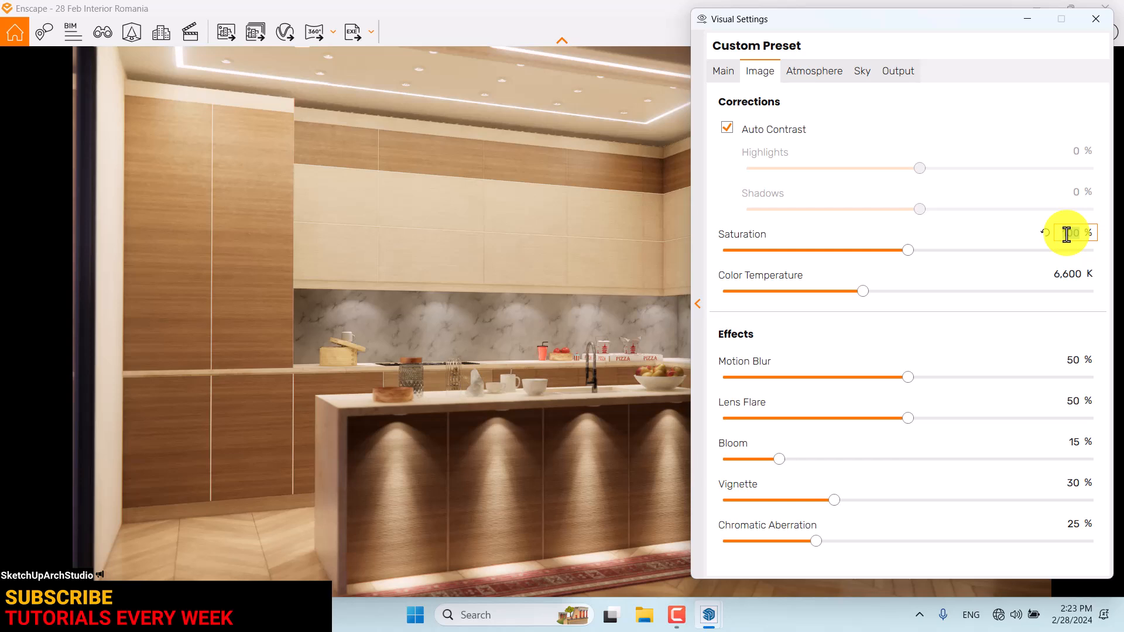
text(103)
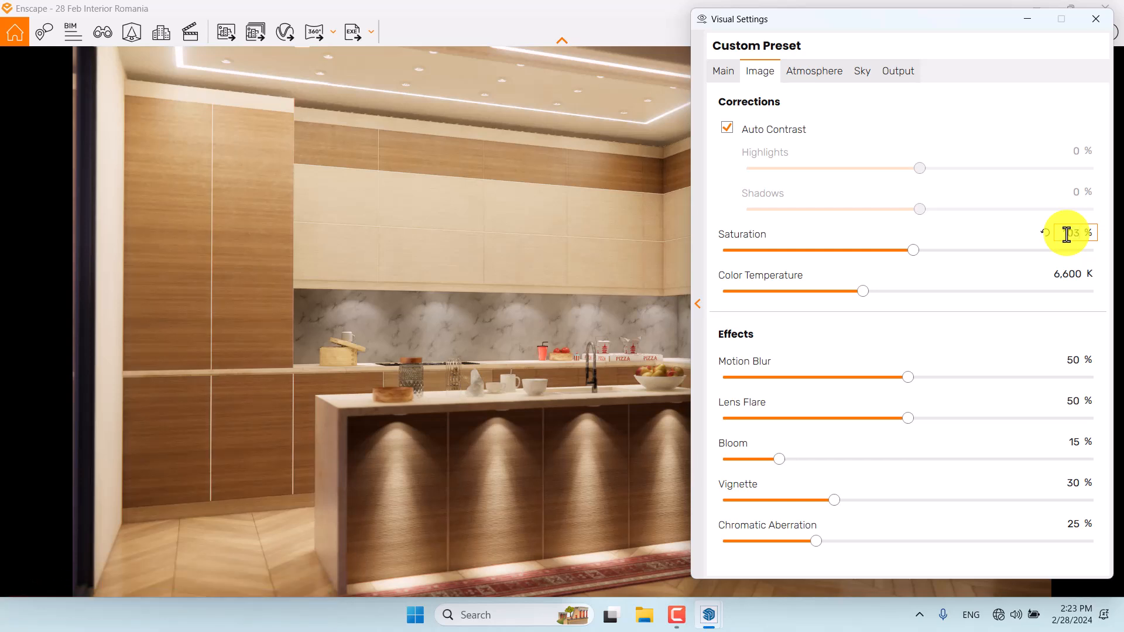
click(1070, 277)
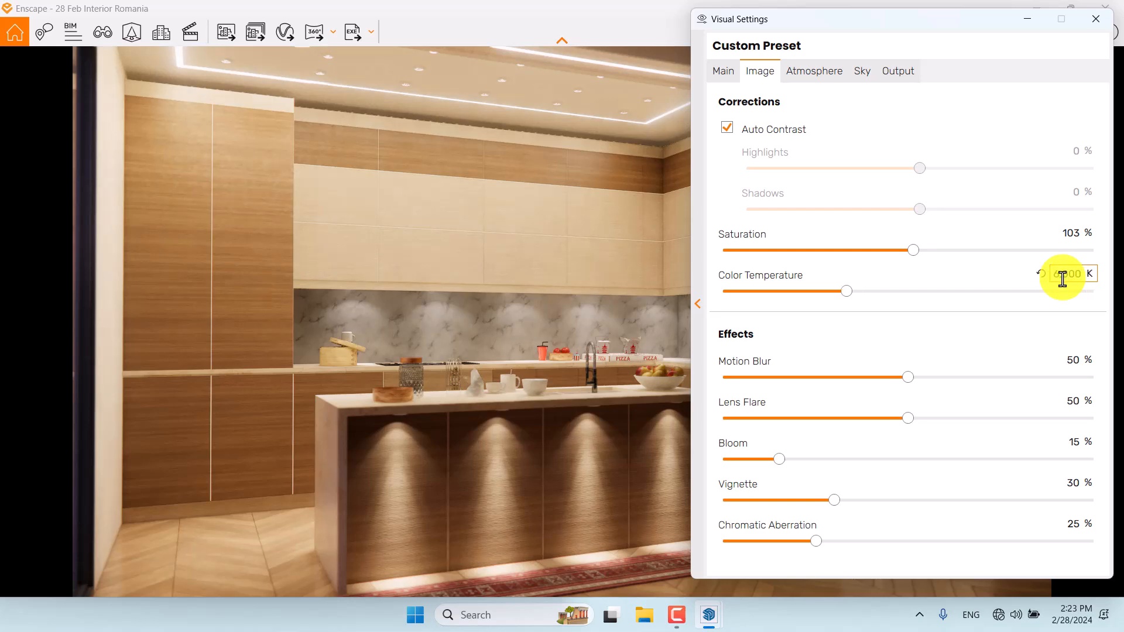
- Reduce the motion blur and bloom effects to 0% and the lens flare to 24%
click(1065, 361)
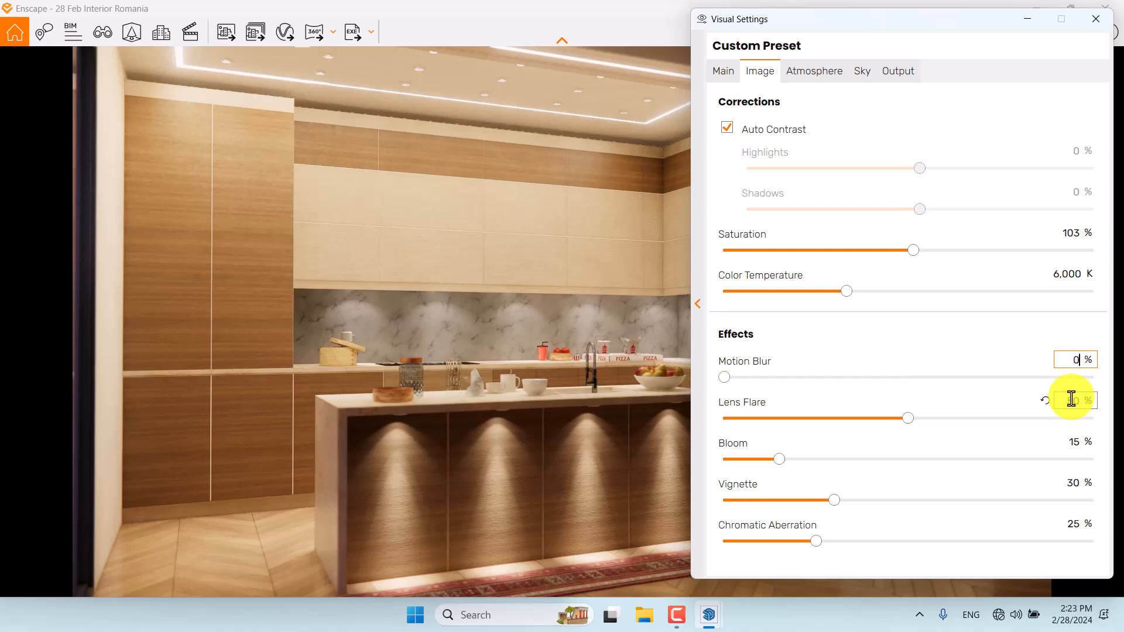
click(1070, 441)
text(0)
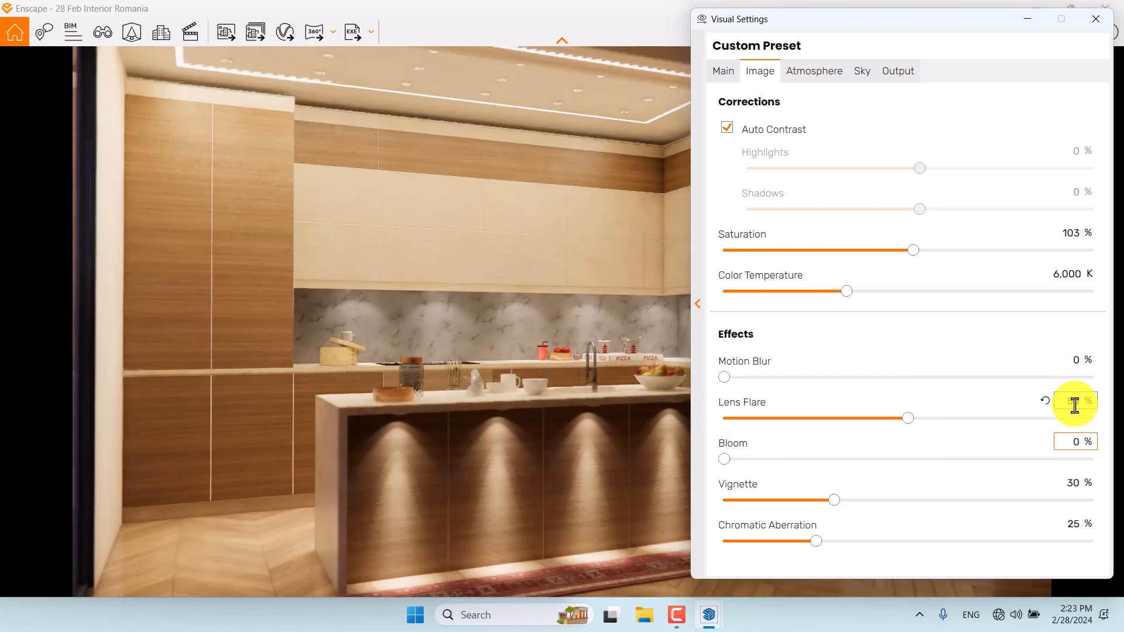
key(Return)
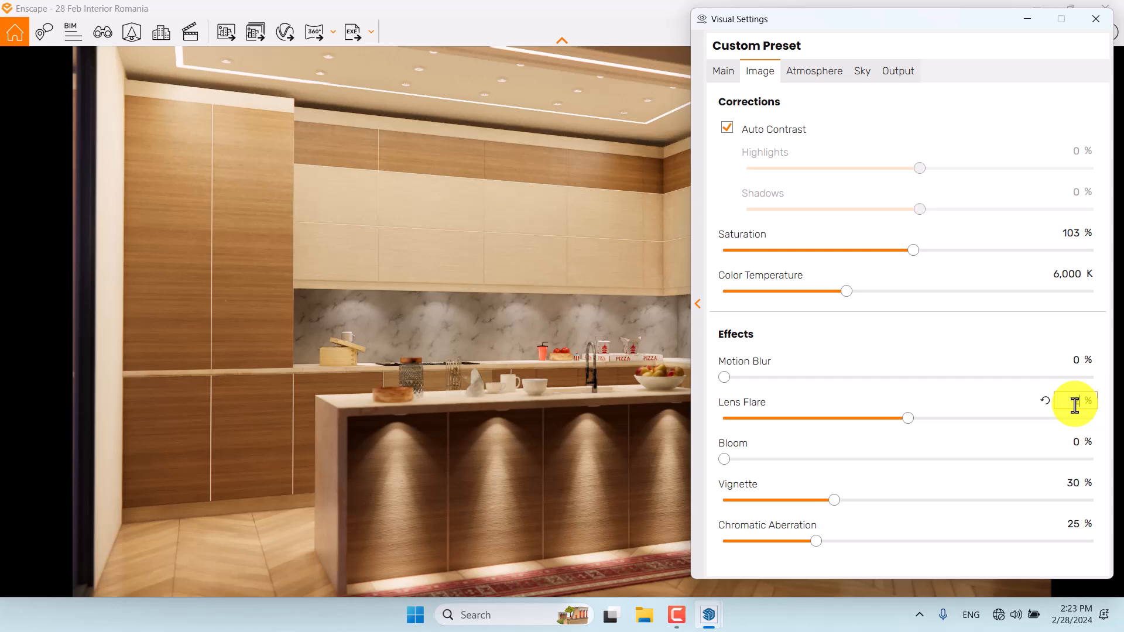
text(25)
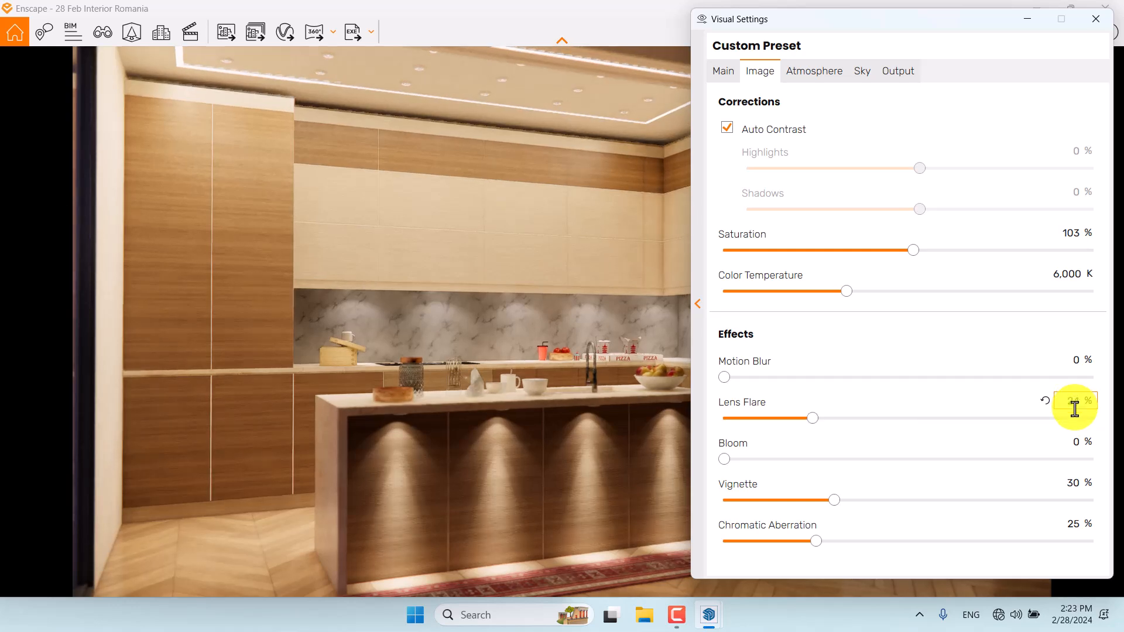
- Set the vignette effect to 44% and the chromatic aberration to 6%
click(1074, 482)
text(44)
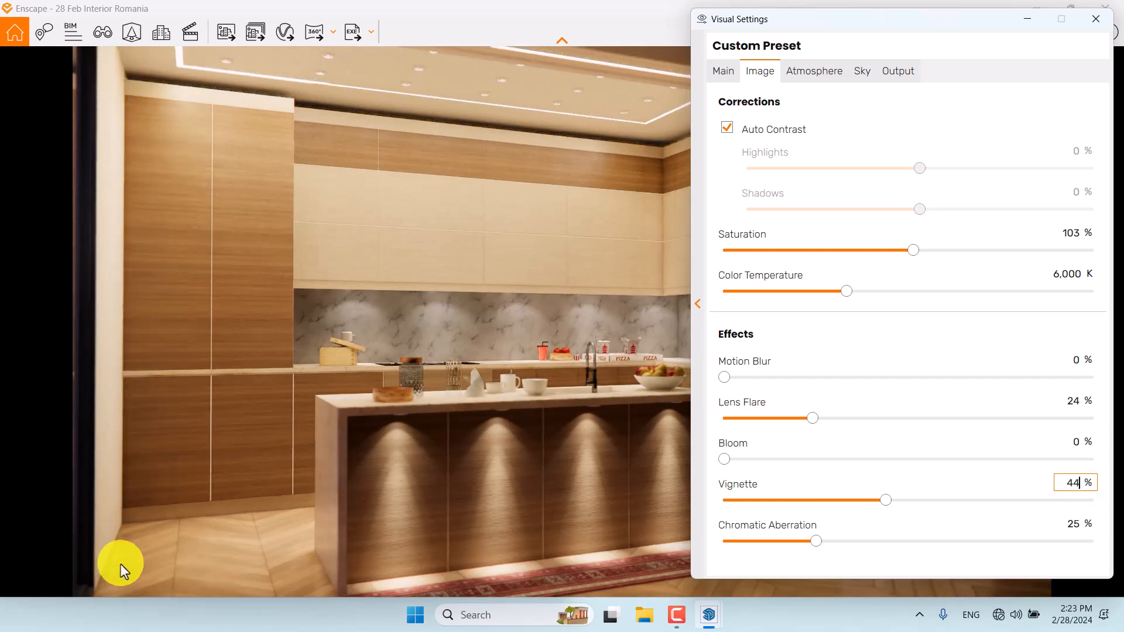
click(1077, 524)
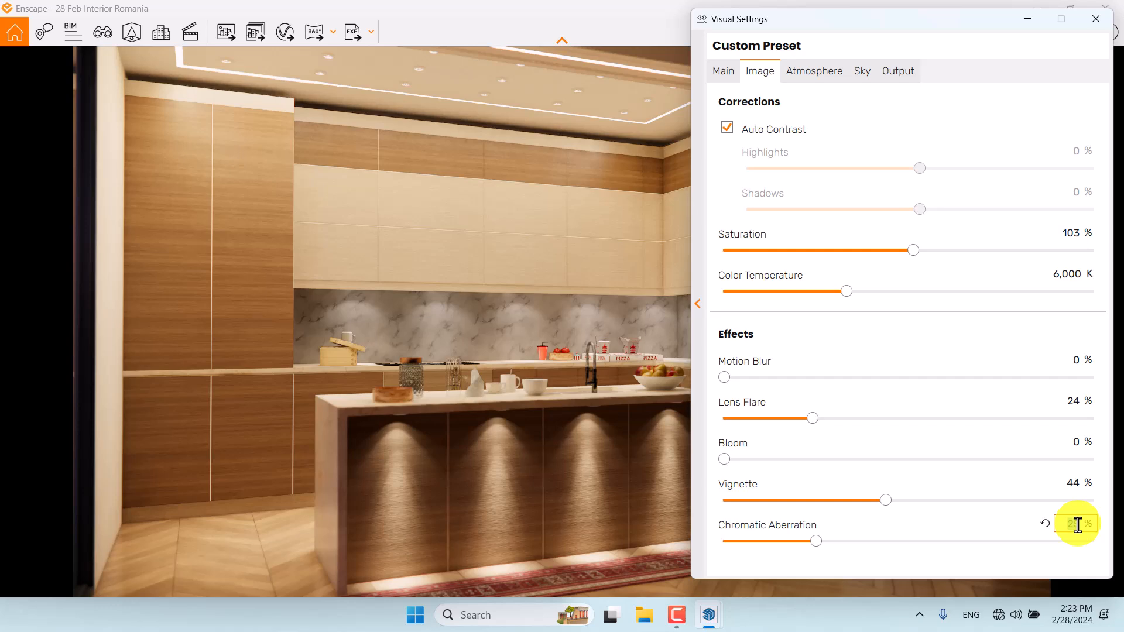
text(6)
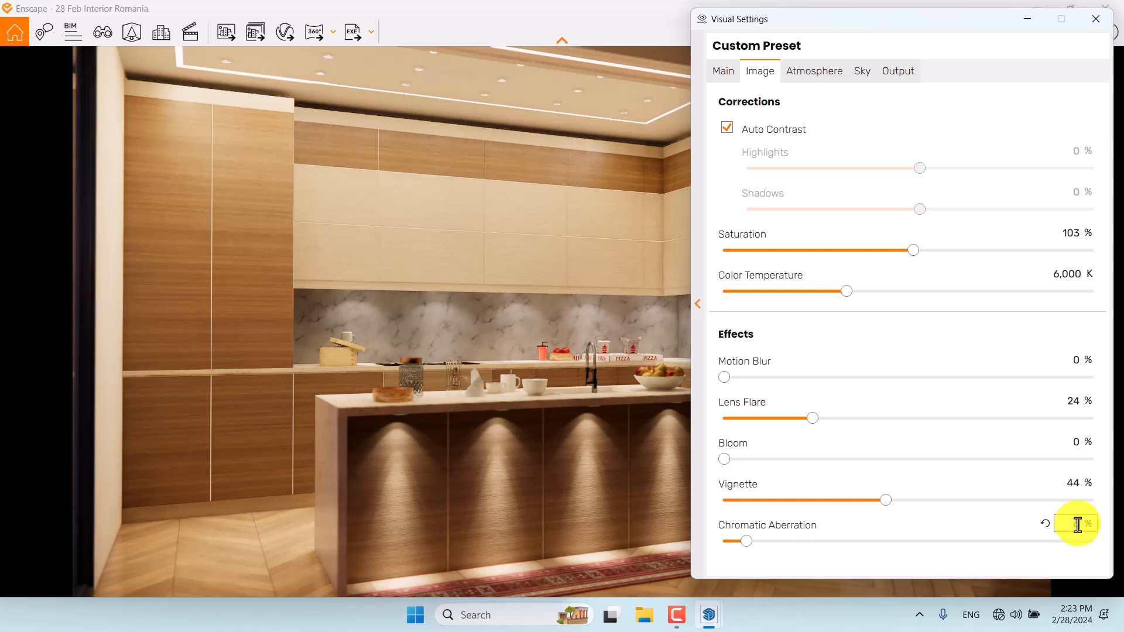
- In the atmosphere settings, set the sun brightness to 0% and the night sky brightness to 110%
click(801, 86)
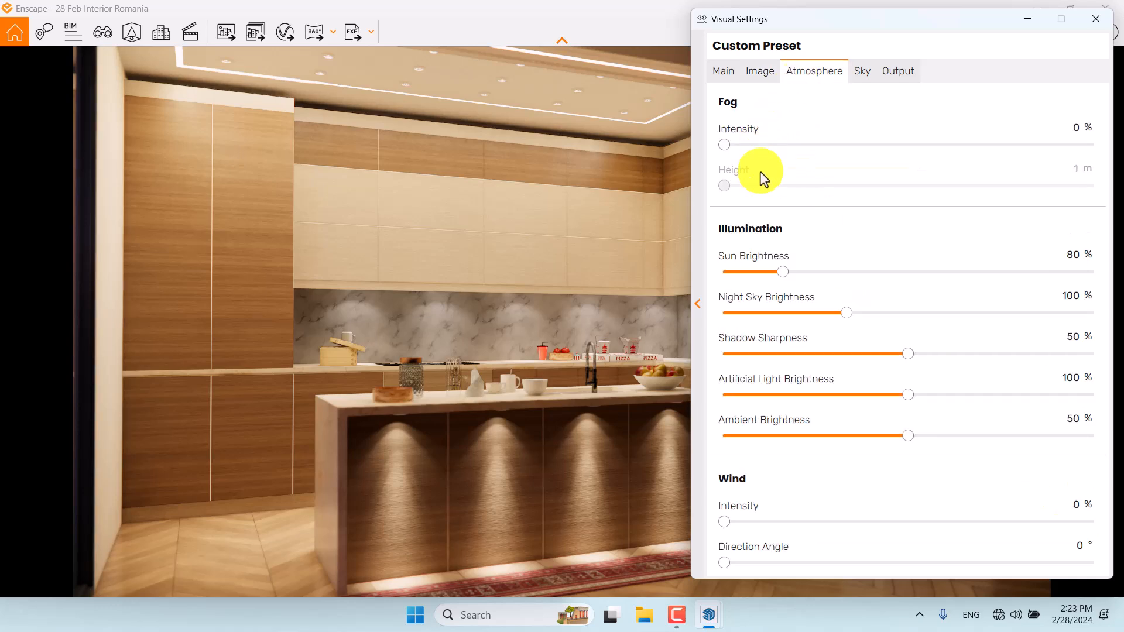
click(1071, 256)
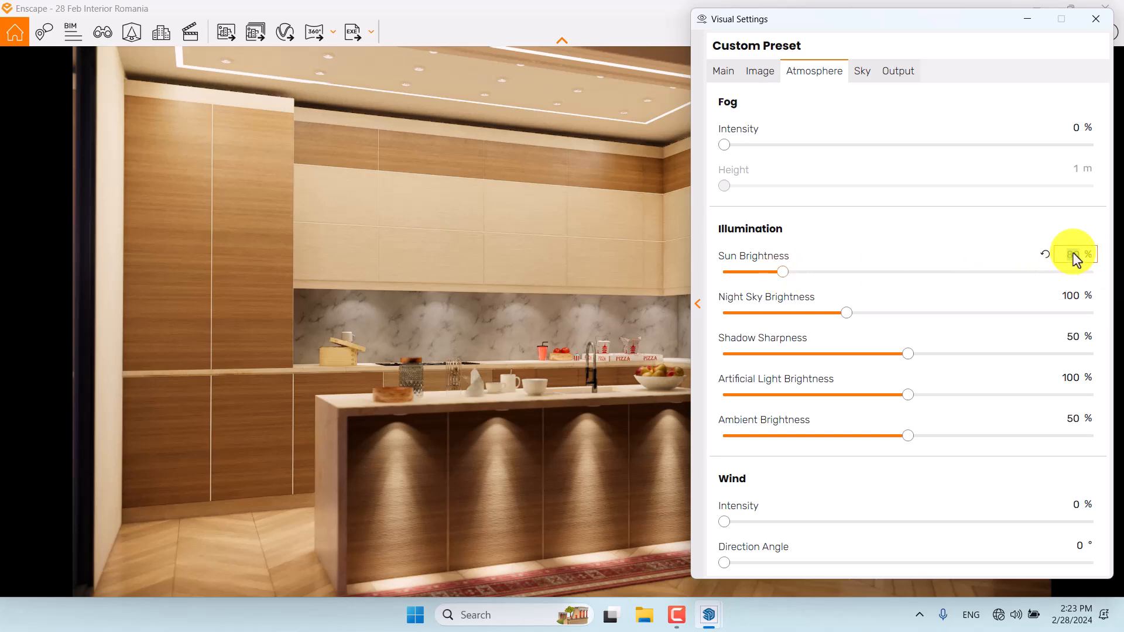
text(0)
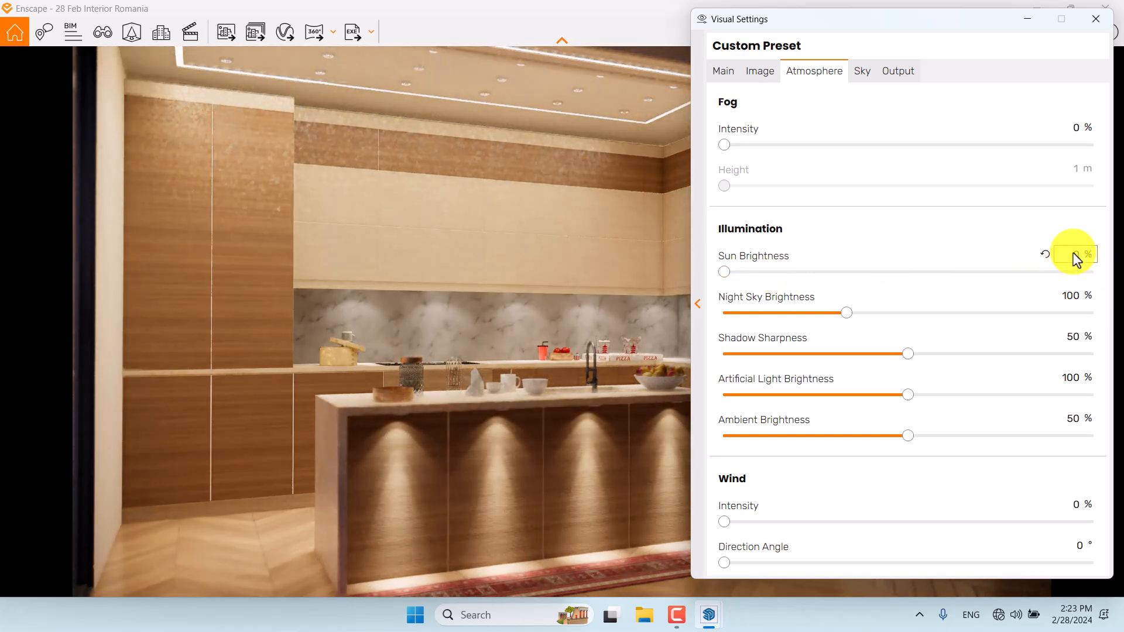
click(1075, 296)
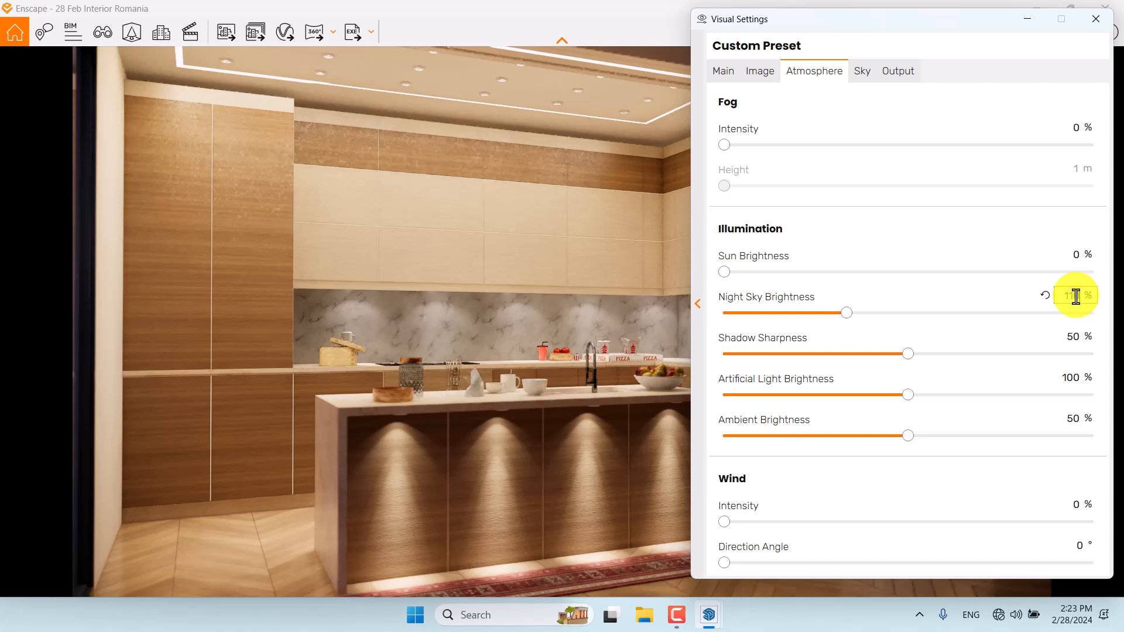
- Set the shadow sharpness to 22% and the artificial light brightness to 102%
drag(521, 343, 455, 343)
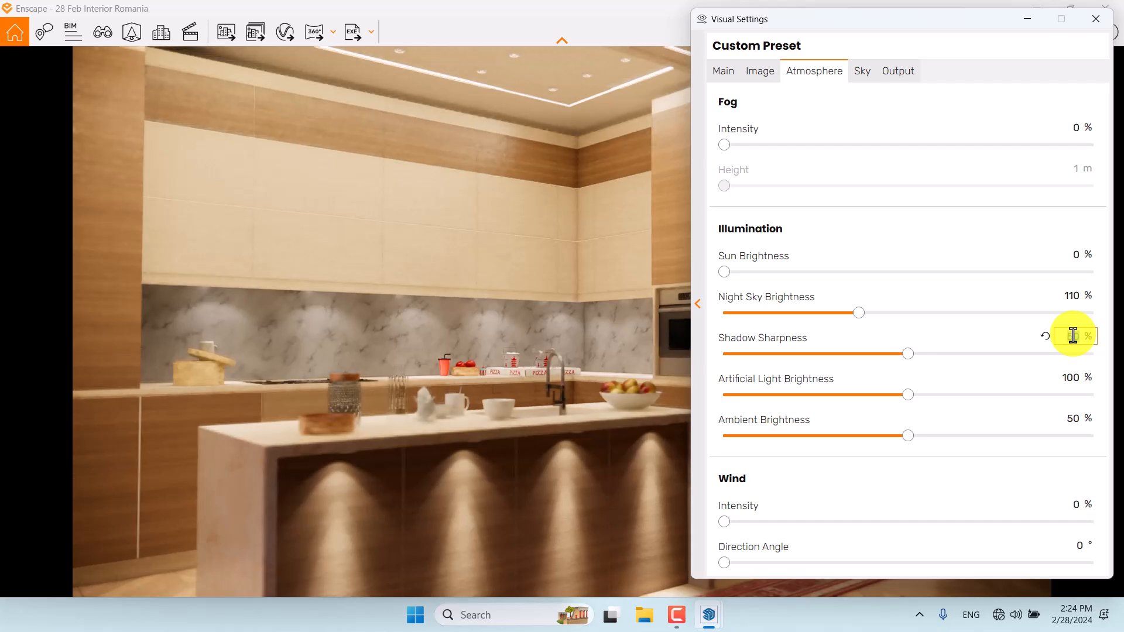
text(22)
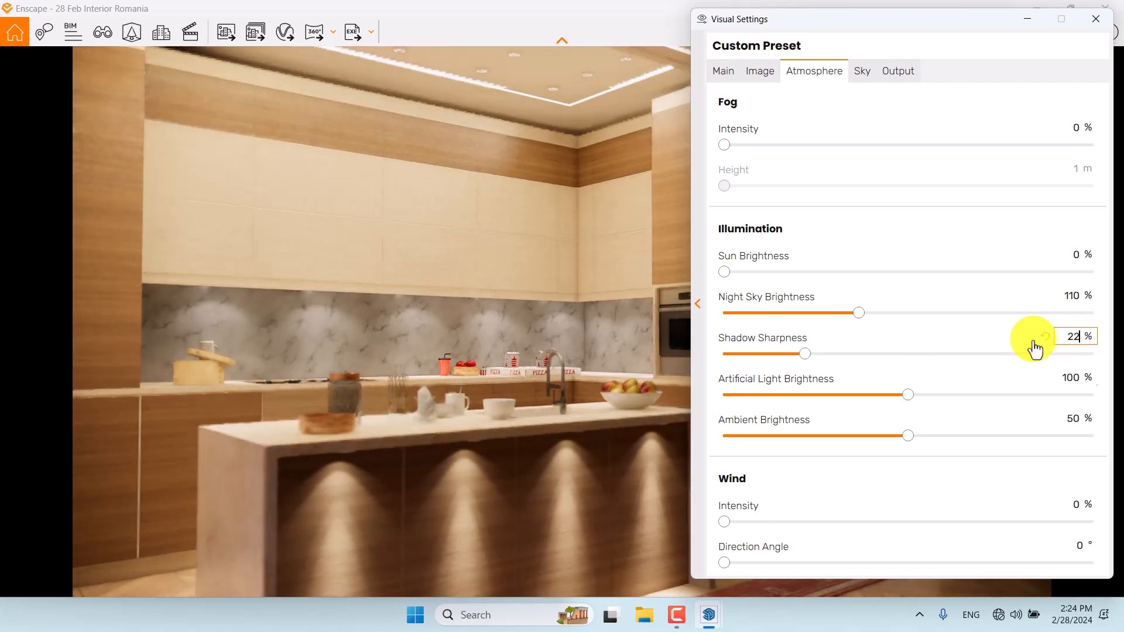
key(Return)
click(683, 621)
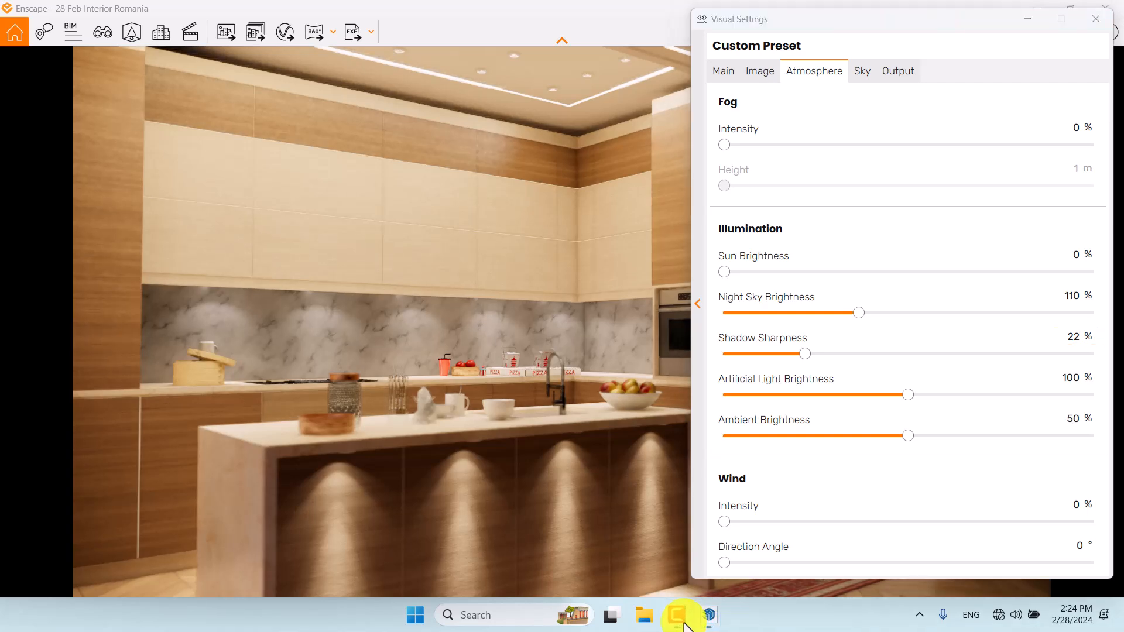
click(1066, 379)
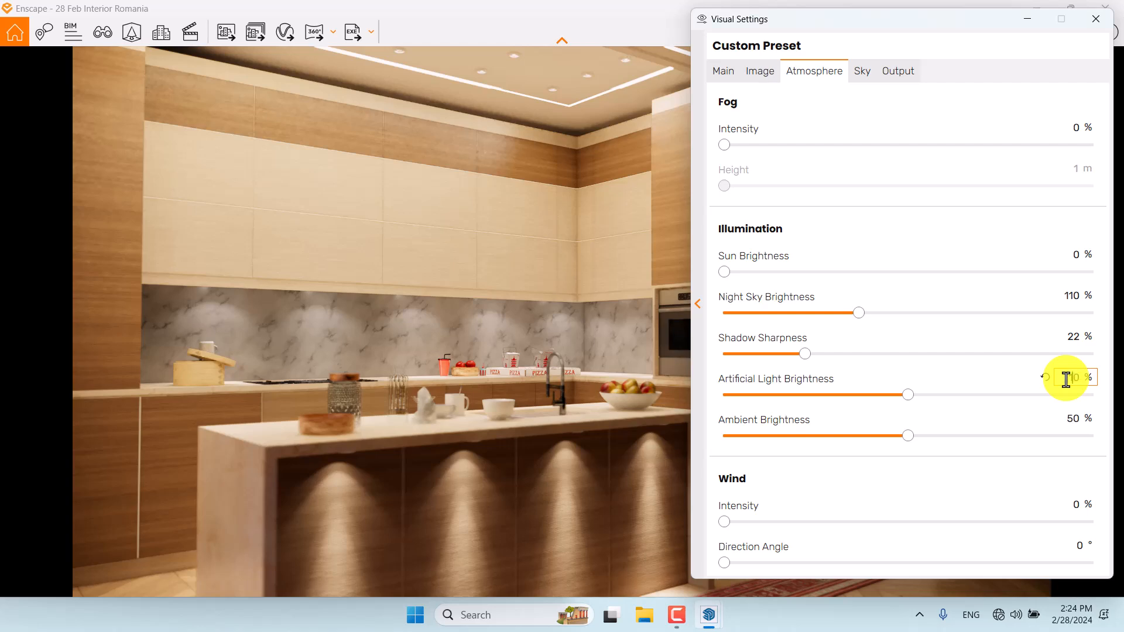
key(Return)
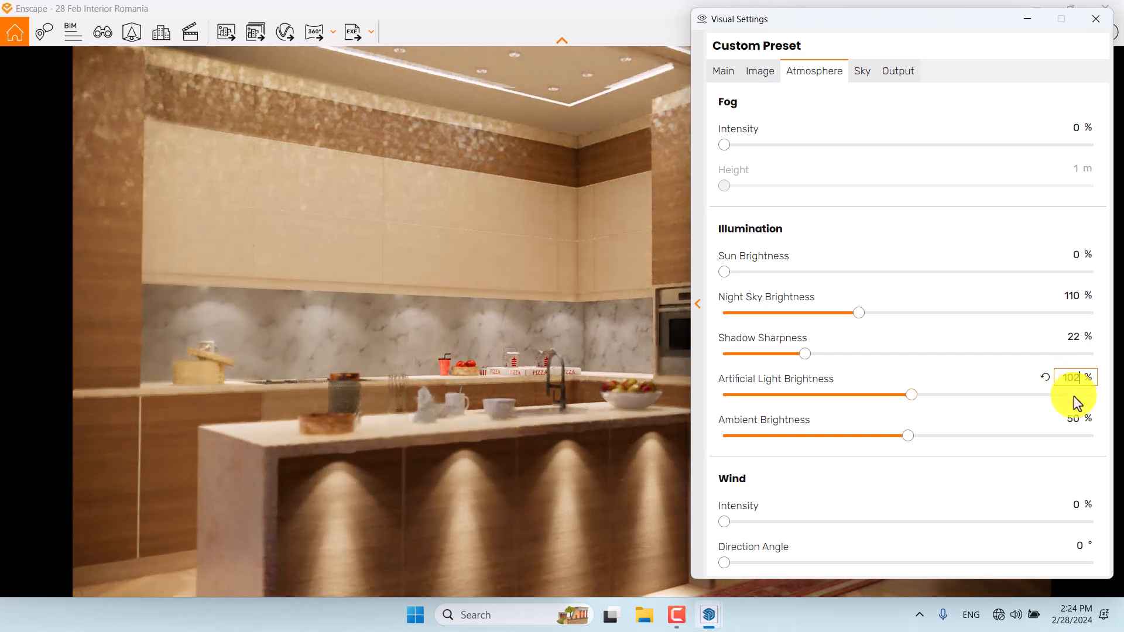
- Check the lighting around the kitchen and raise the ambient brightness to about 66%
click(1073, 416)
drag(511, 445, 465, 443)
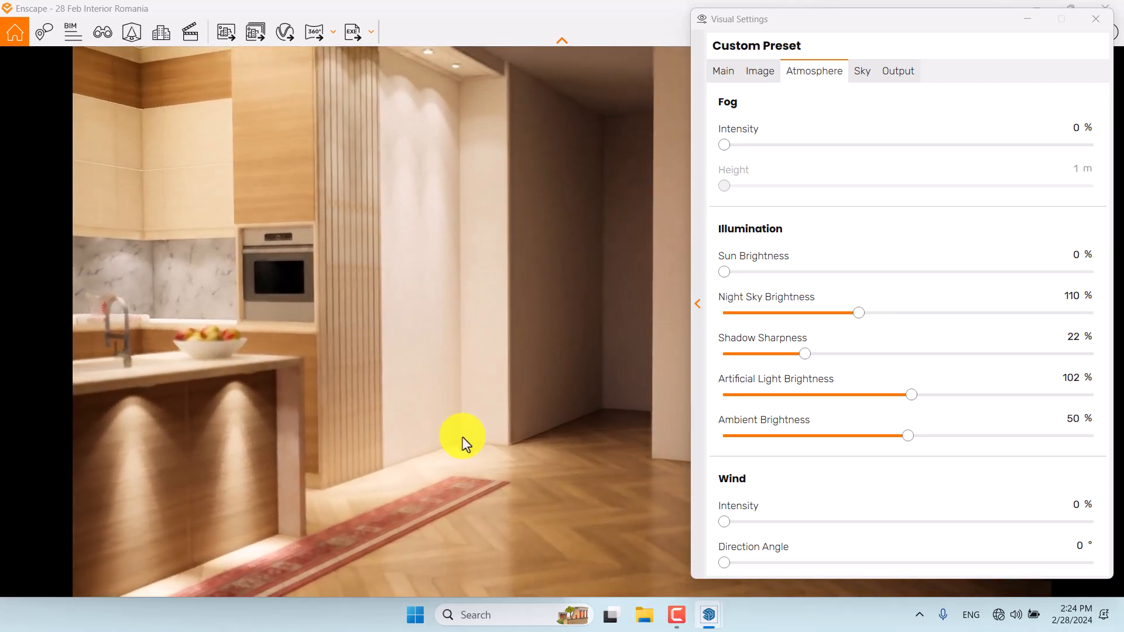
drag(512, 397, 519, 397)
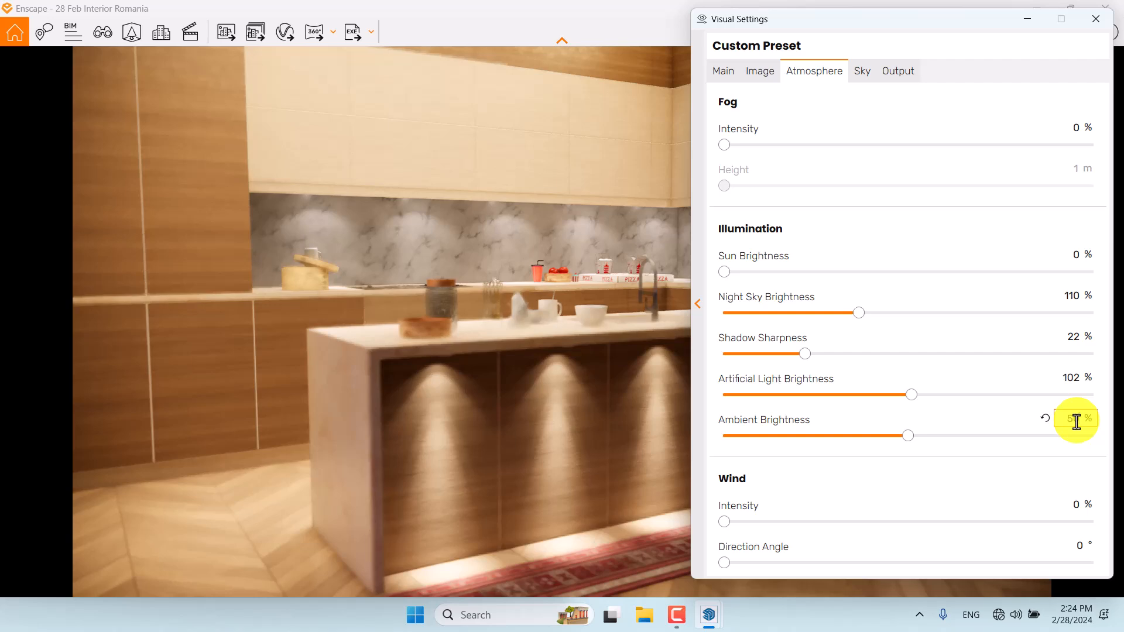
key(Return)
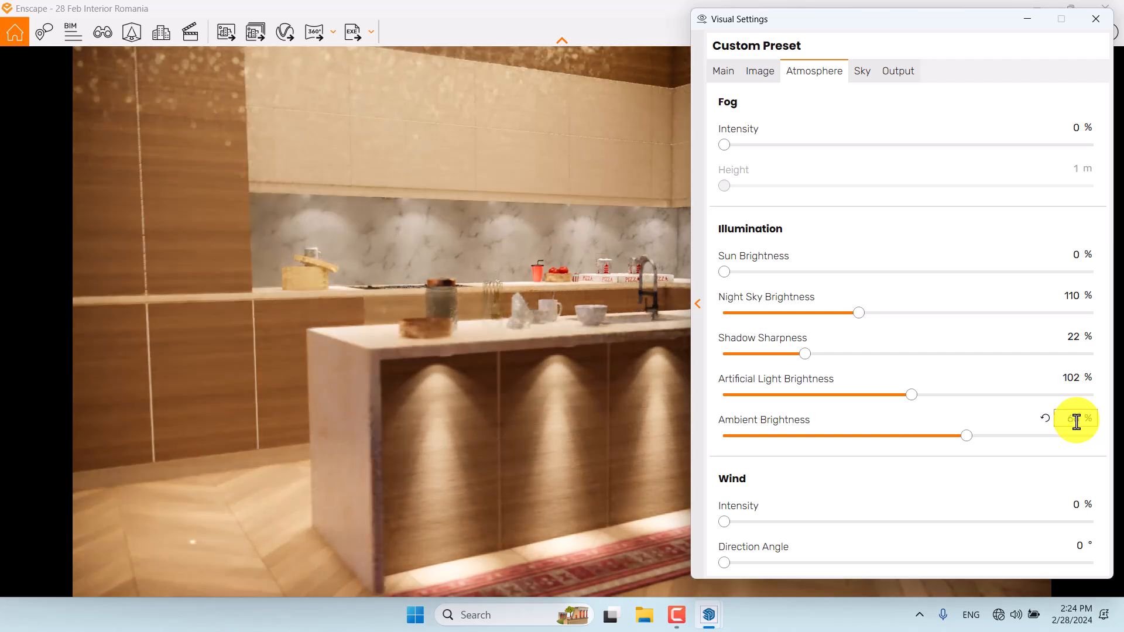
- Set the output resolution to Ultra HD, check the main settings and close the visual settings
mouse_move(785, 434)
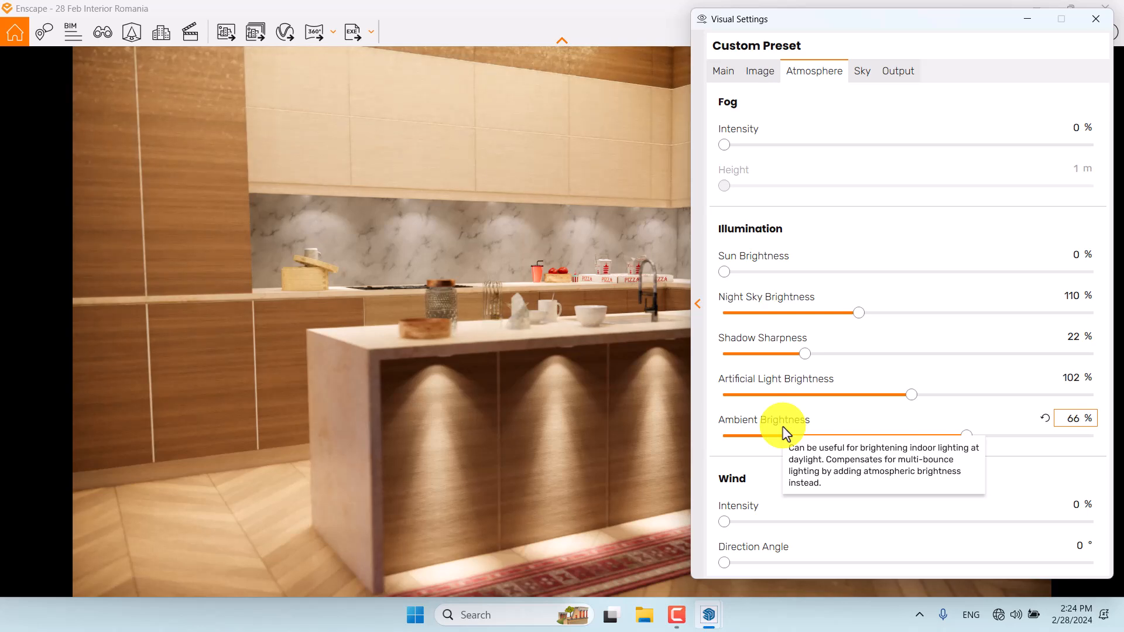
click(859, 81)
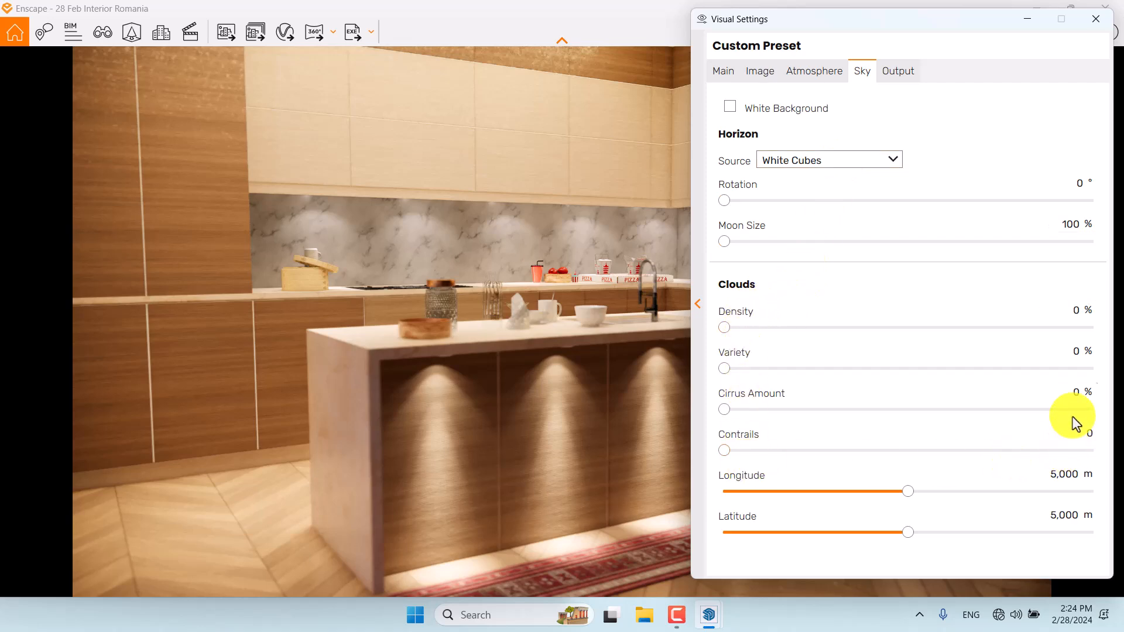
click(899, 71)
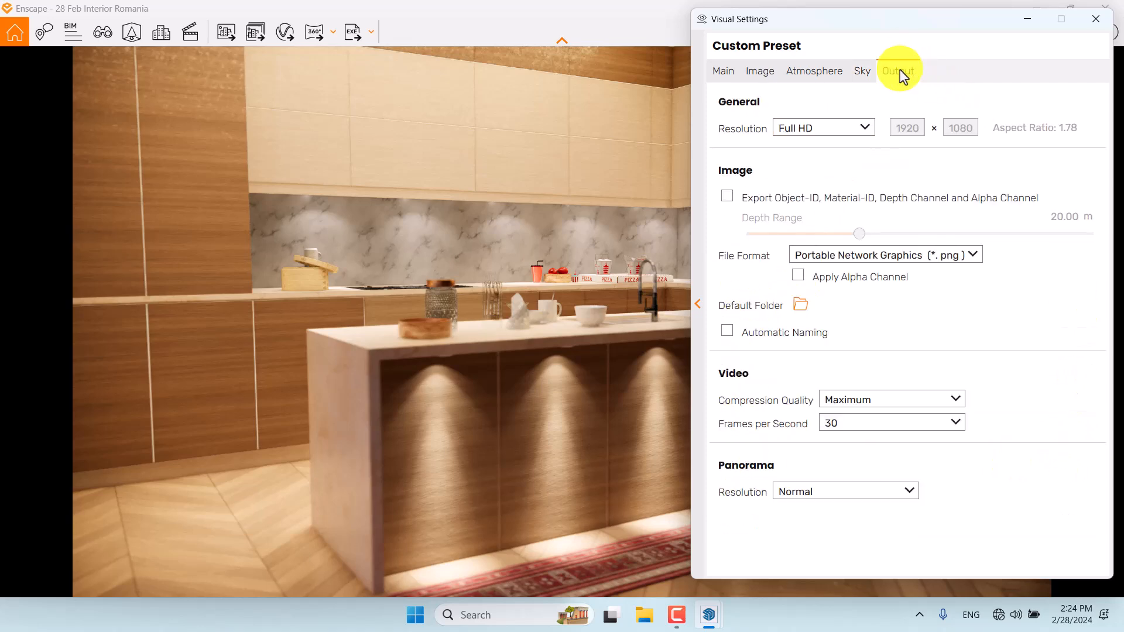
click(843, 129)
click(819, 211)
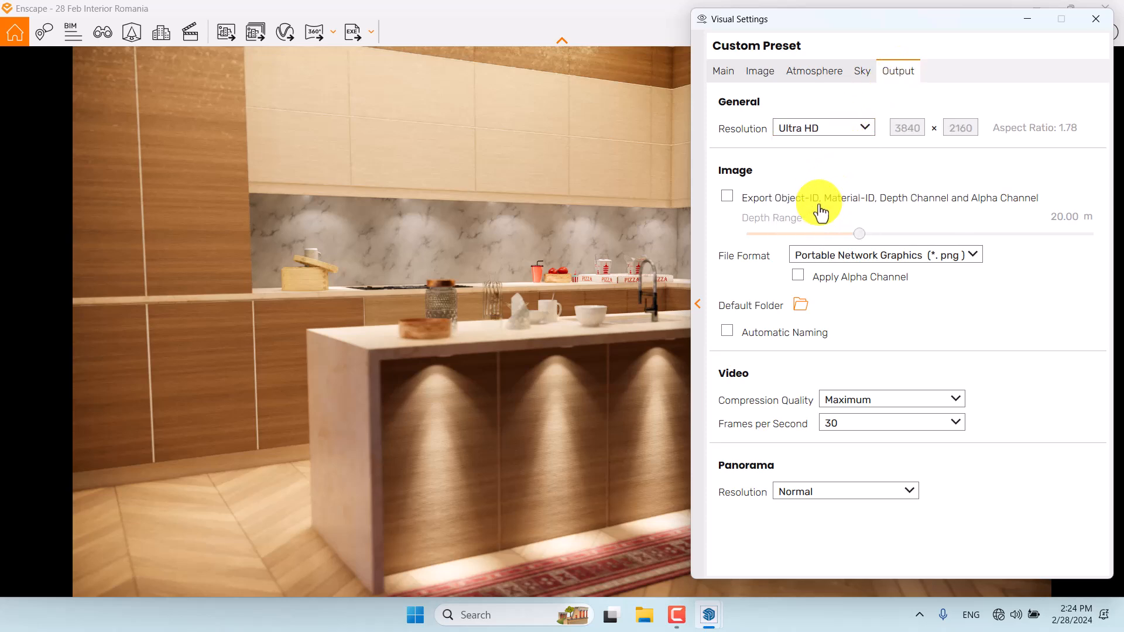
click(725, 72)
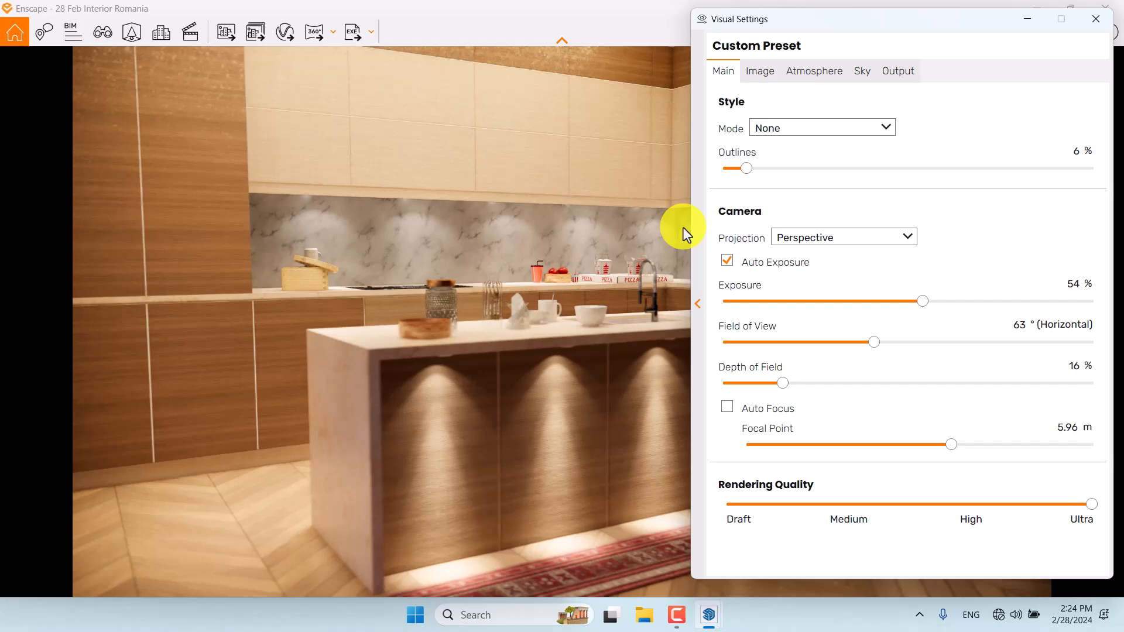
click(1095, 19)
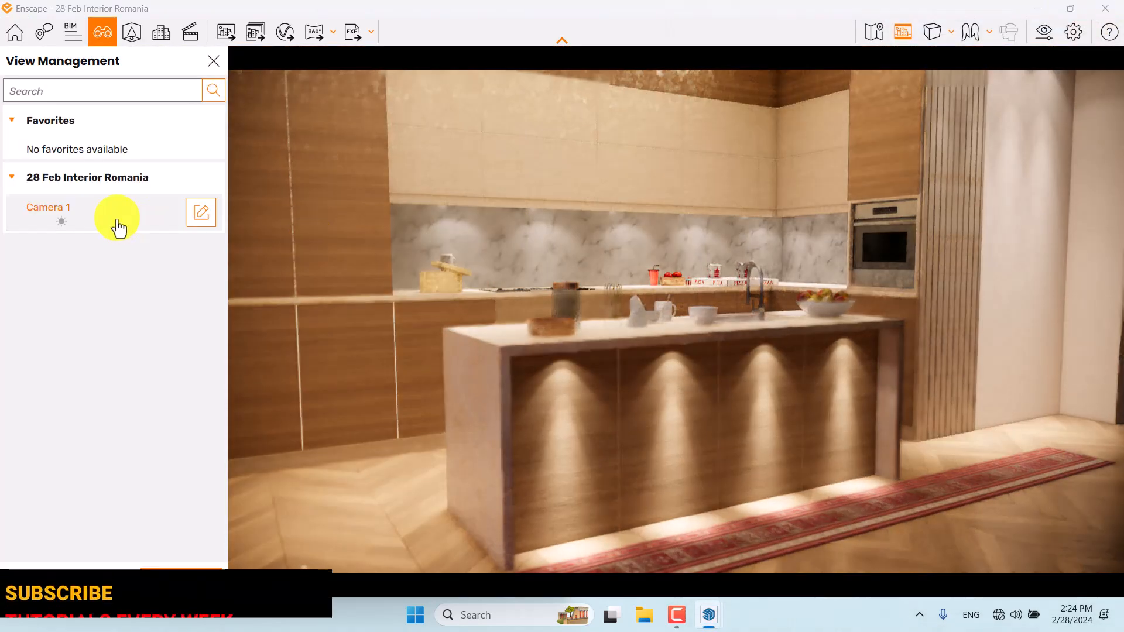
- Return the render view to Camera 1 and place the render window beside the SketchUp model
click(117, 227)
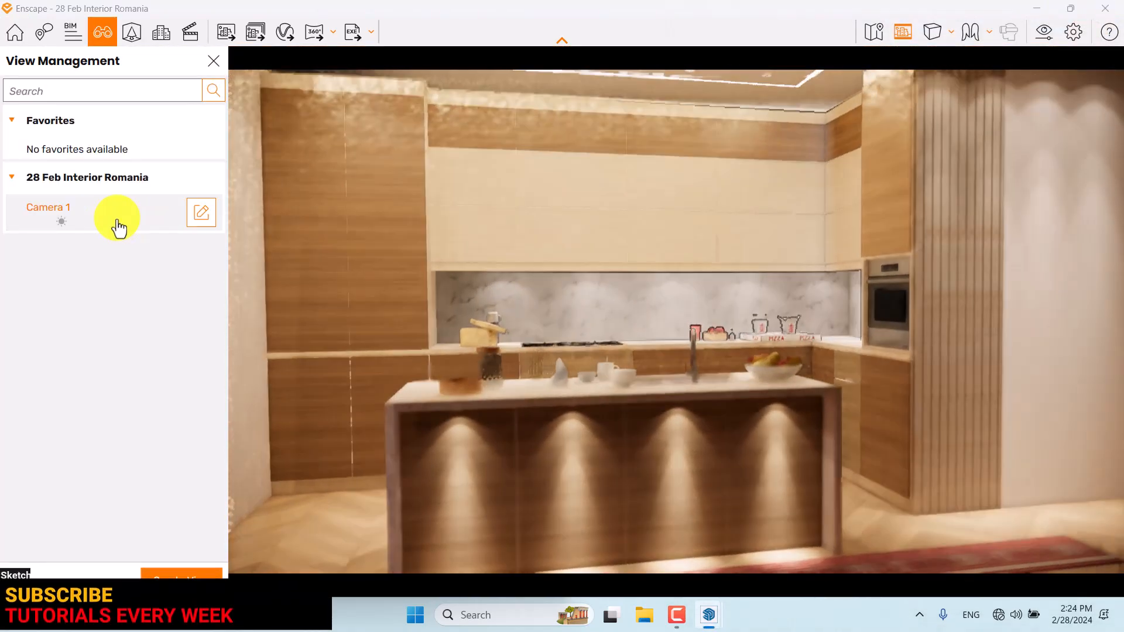
click(214, 61)
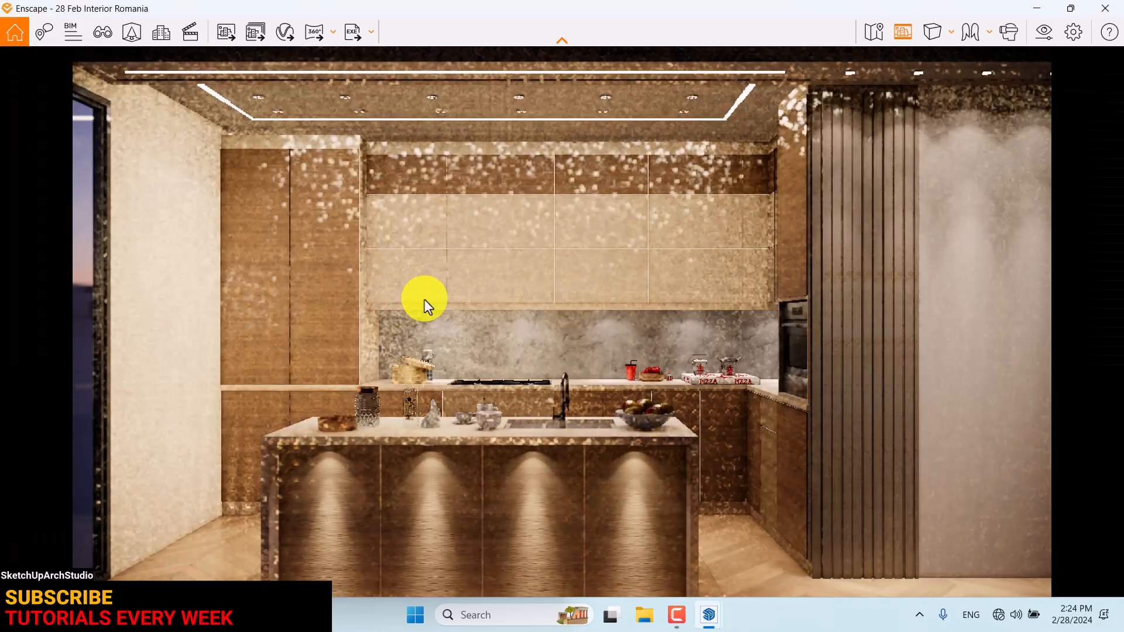
drag(632, 13, 1122, 3)
drag(818, 16, 1121, 176)
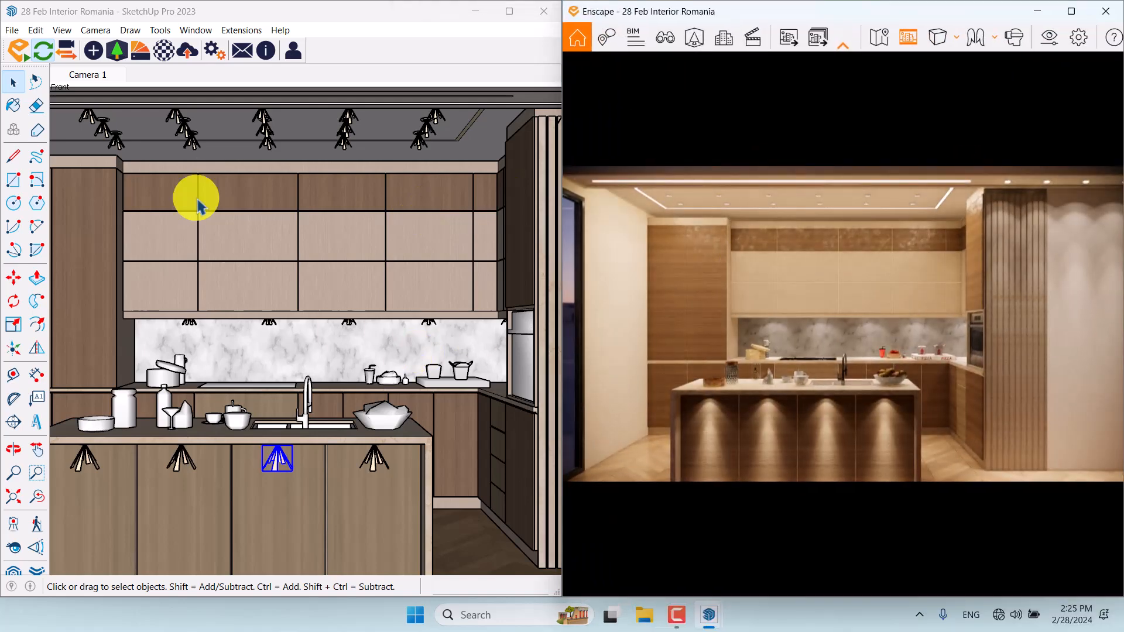
- Set the Wood 02, Chevron floor material's roughness to 4.6% and metallic to 5.6%, then close the material editor
click(166, 50)
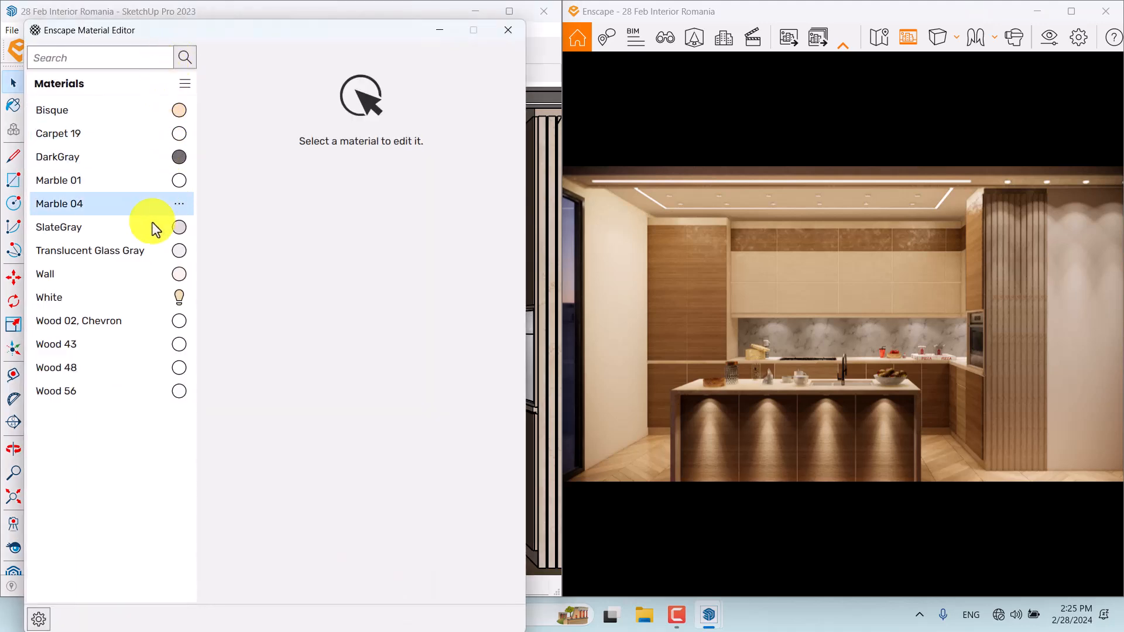
click(126, 323)
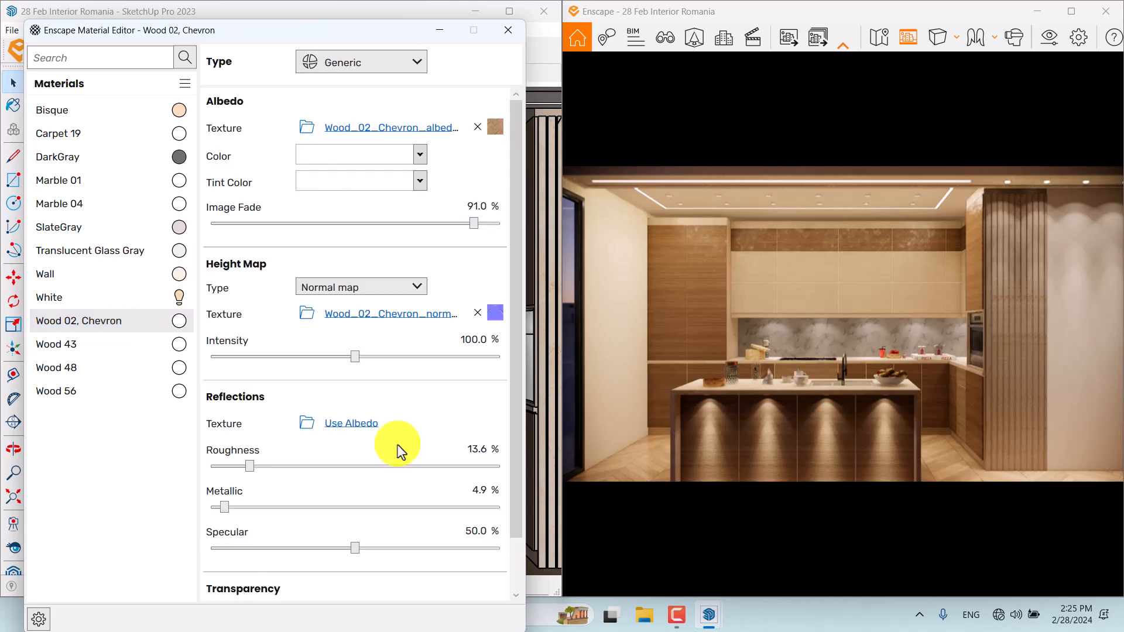
drag(723, 379, 716, 377)
key(w)
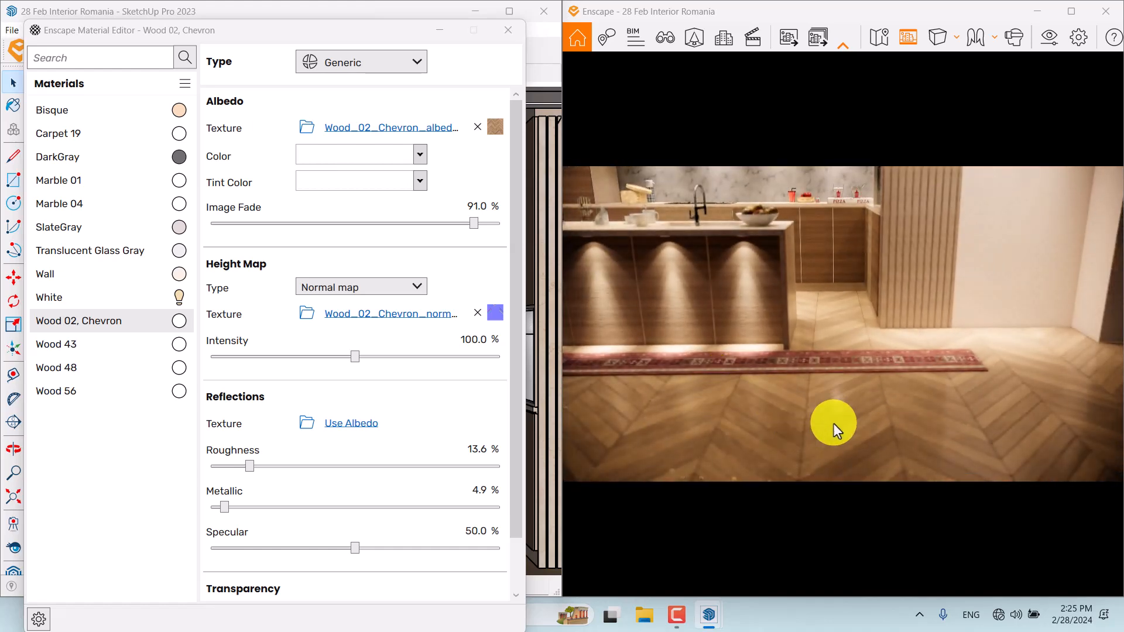
click(485, 449)
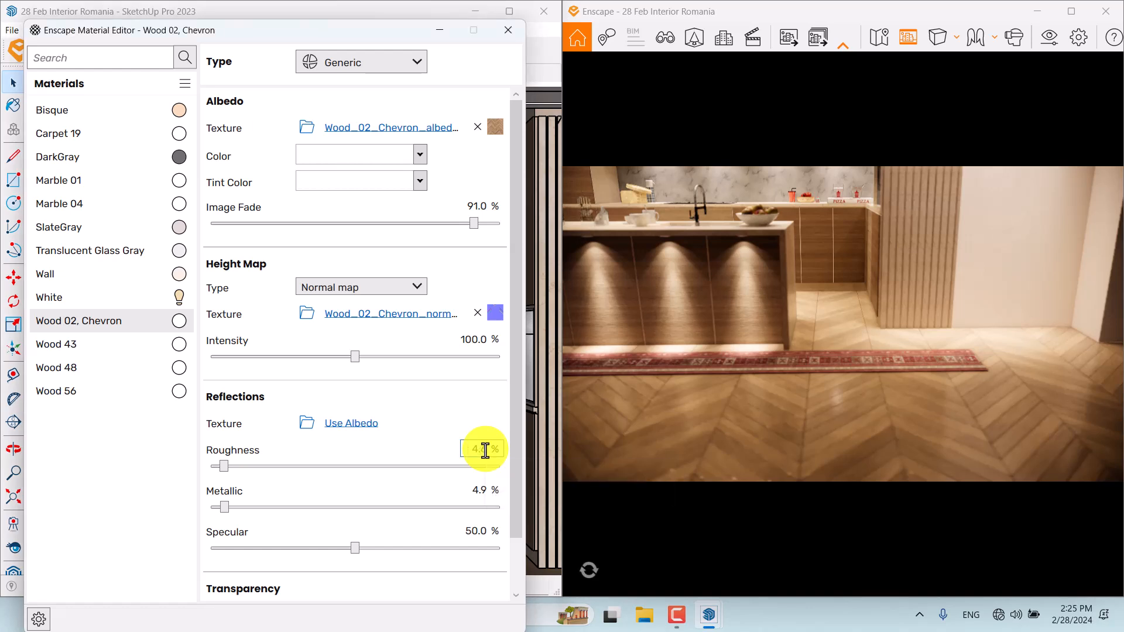
click(472, 493)
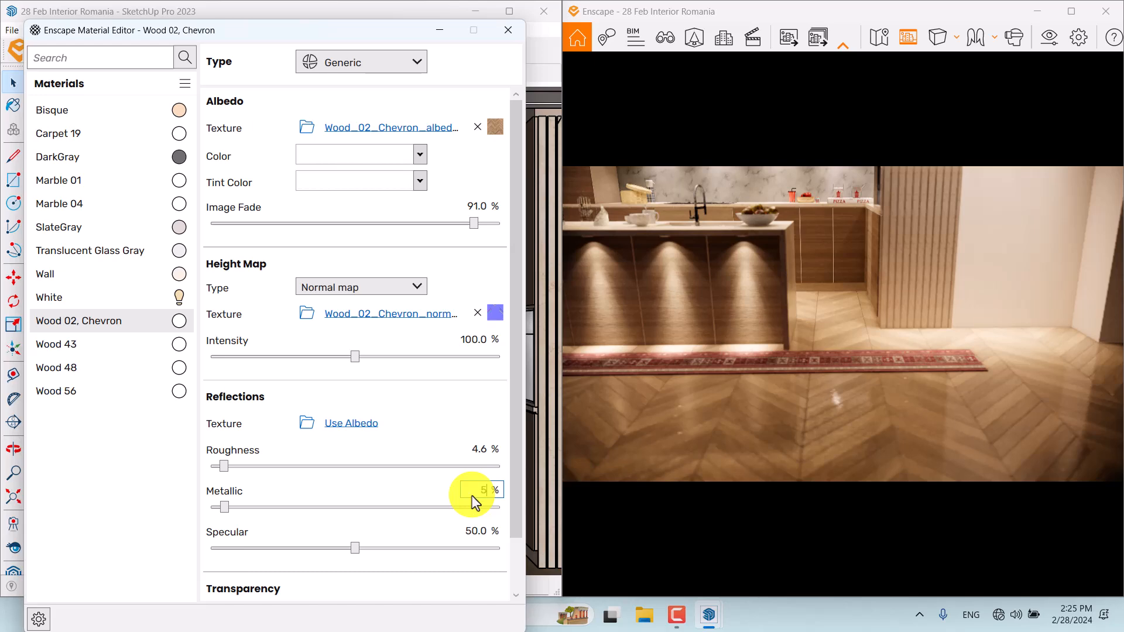
key(Return)
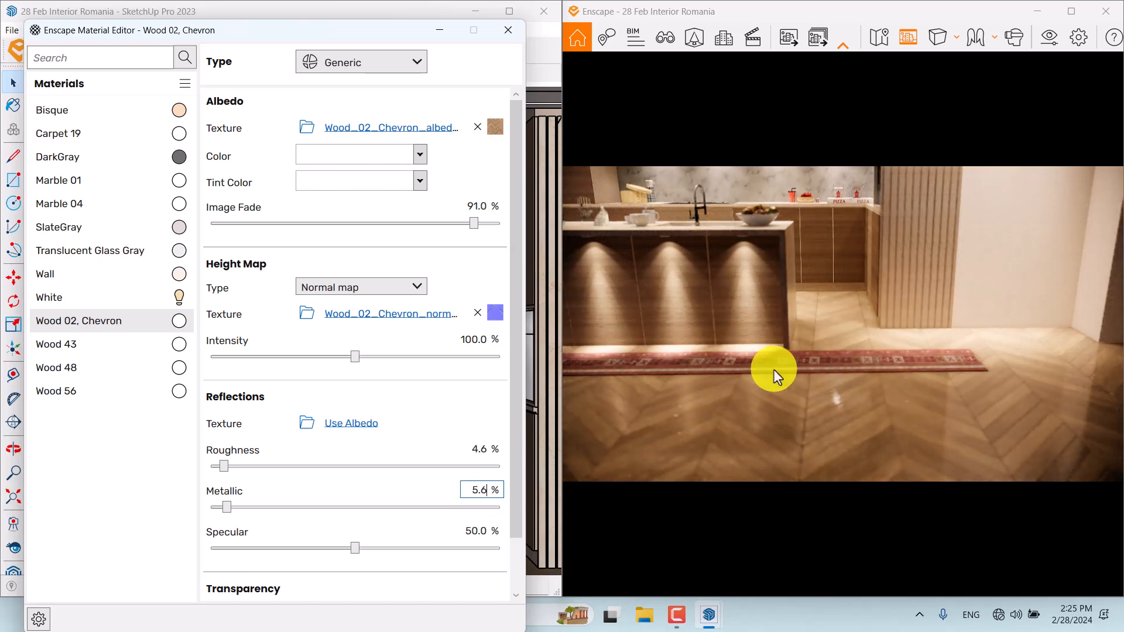
drag(771, 291, 767, 291)
key(w)
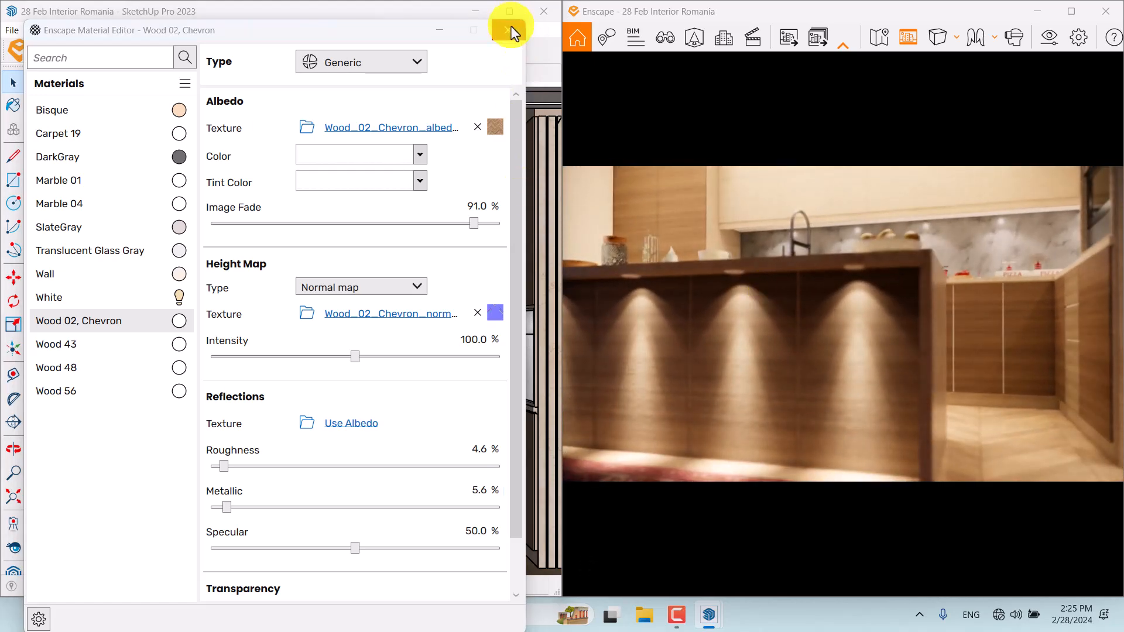
click(509, 29)
- Open the Enscape object settings for the IES light under the island countertop below the bowl and set its luminous intensity to 100 cd
scroll(297, 477, up, 6)
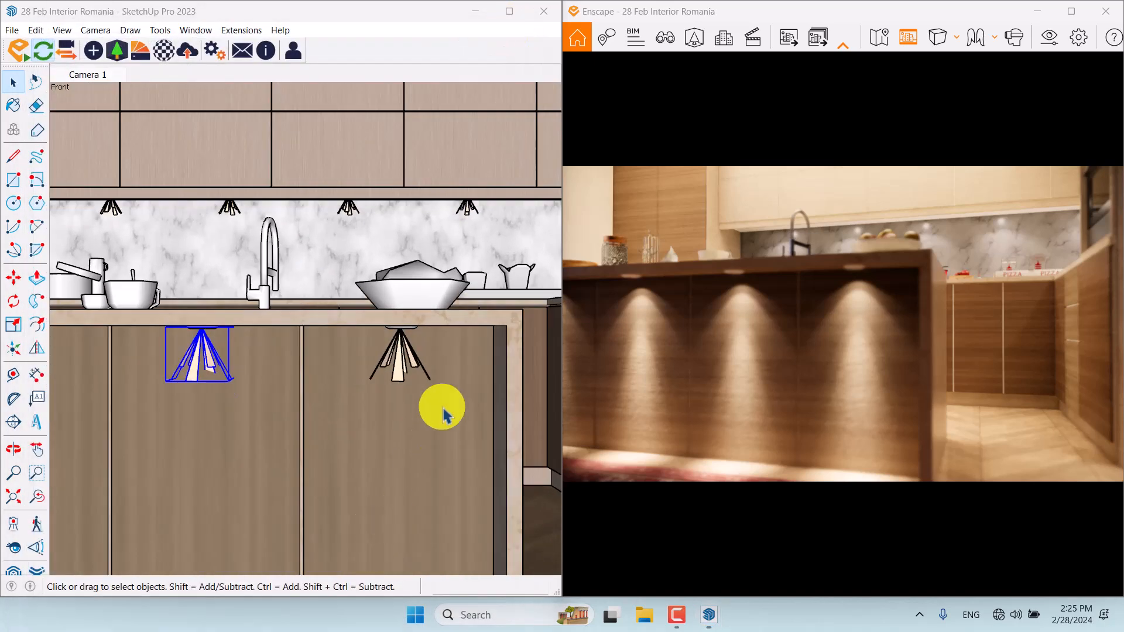
click(378, 357)
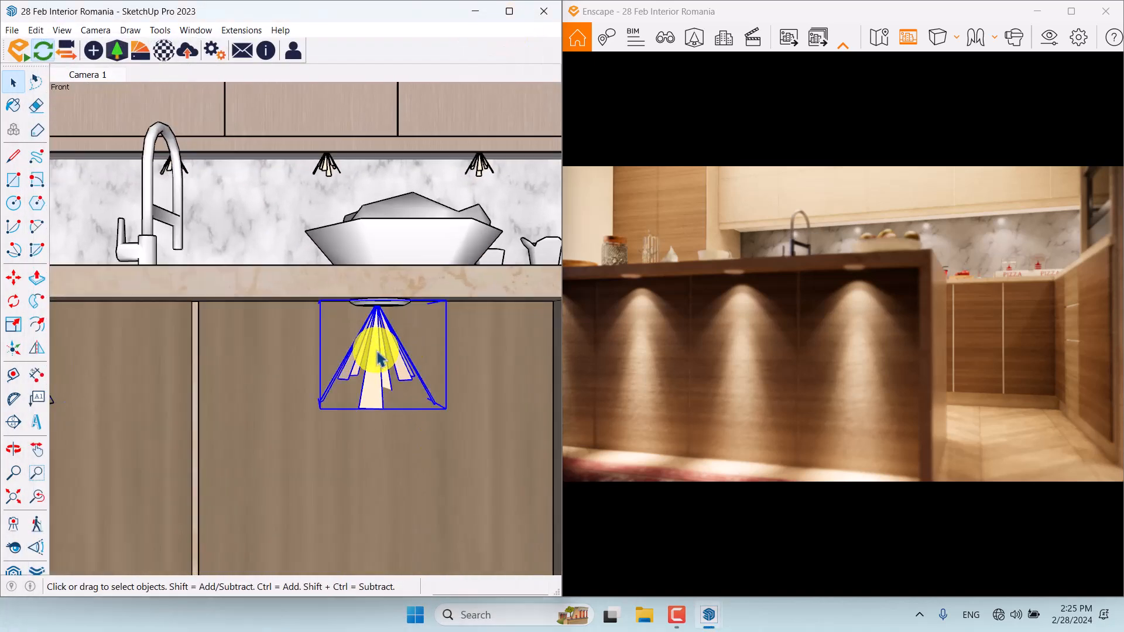
click(92, 51)
right_click(436, 221)
click(439, 244)
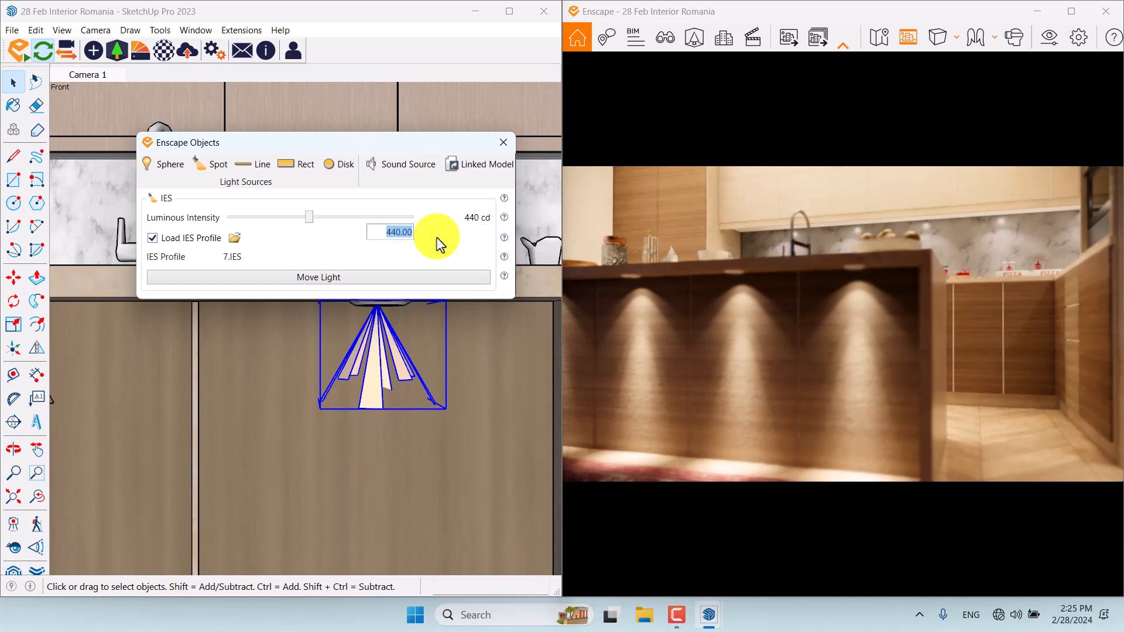
text(100)
key(Return)
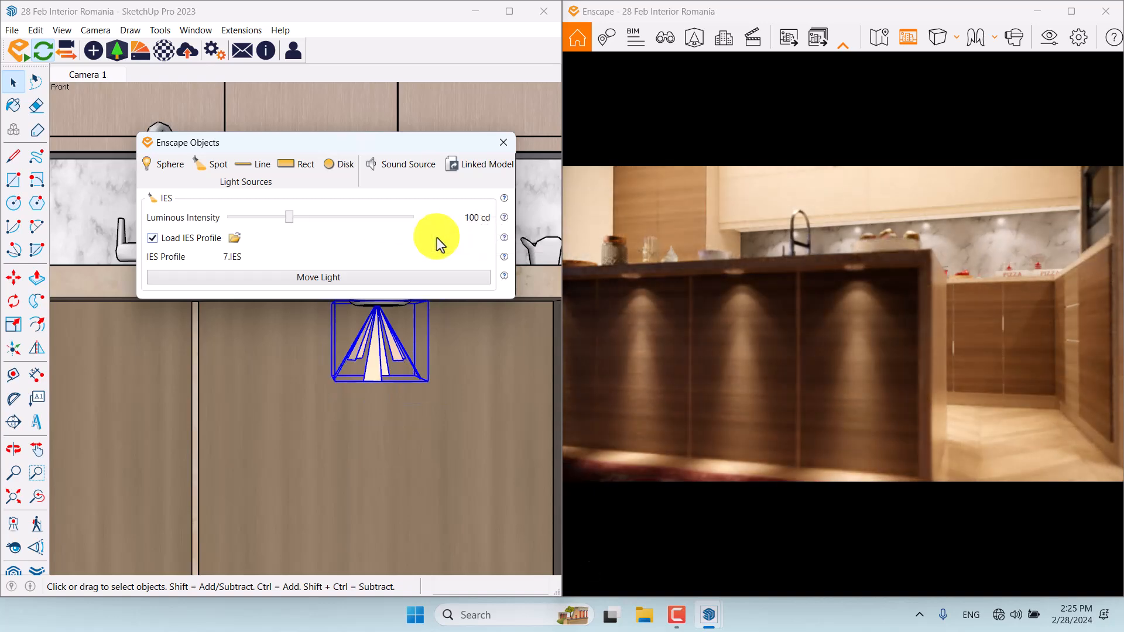
- Change the island light's luminous intensity to 166 cd and close its settings
right_click(424, 222)
click(436, 250)
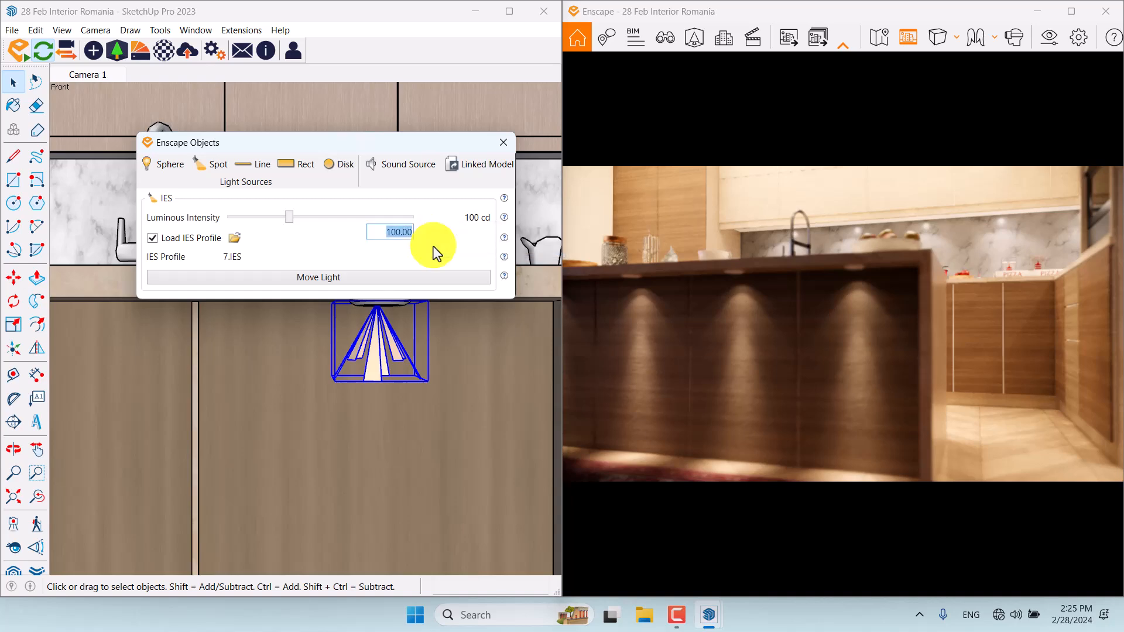
text(166)
key(Return)
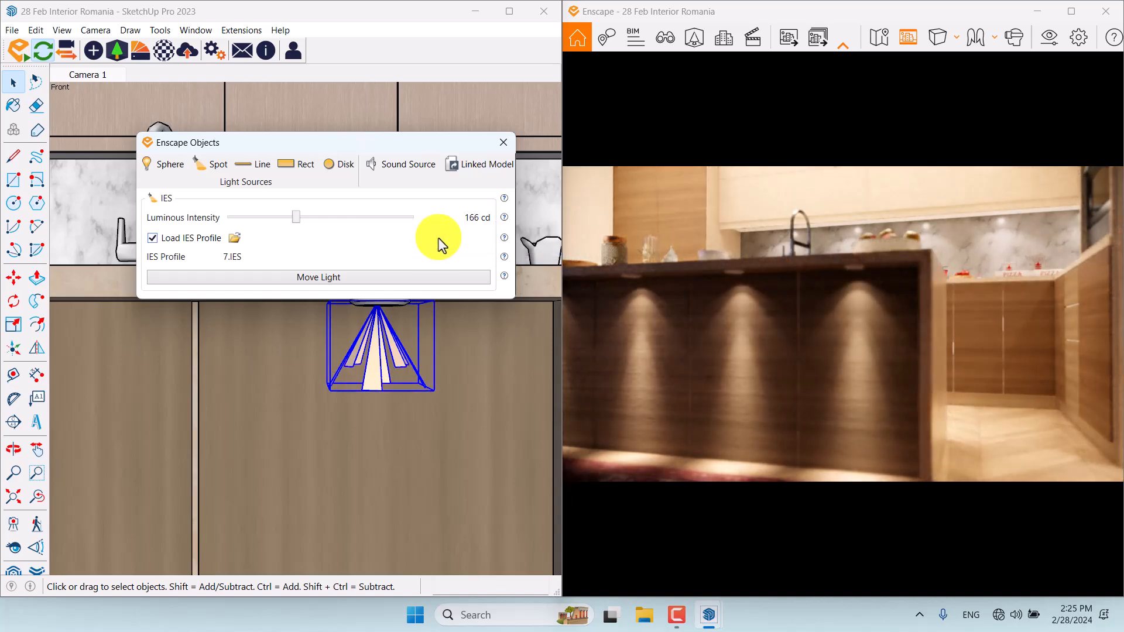
click(499, 146)
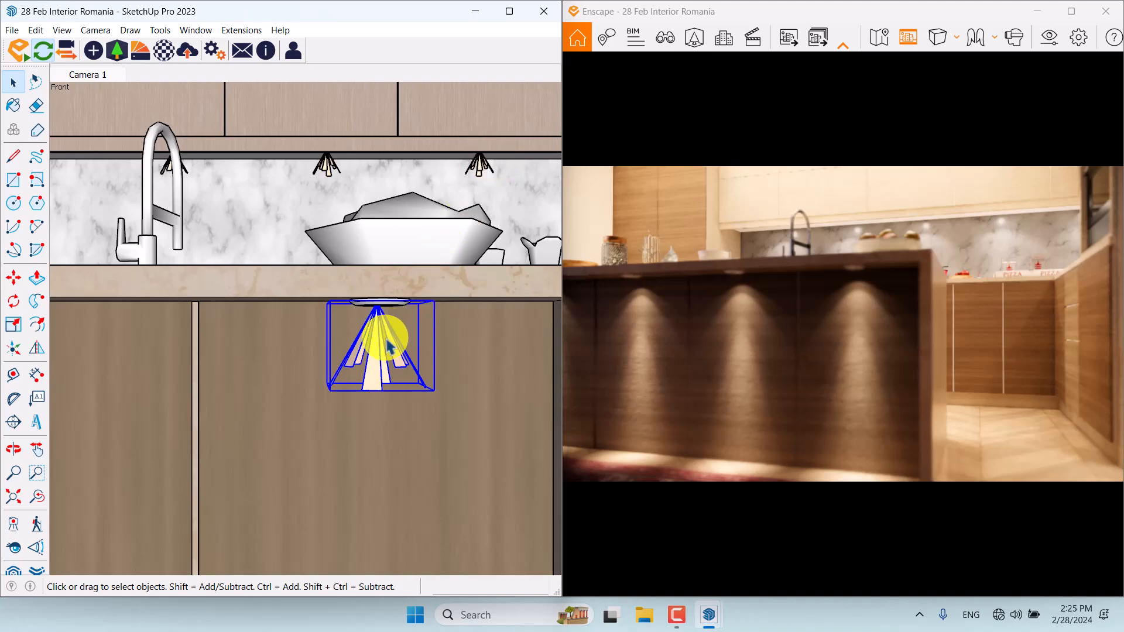
- Deselect the light, restore the Camera 1 scene and maximize the render window
click(315, 314)
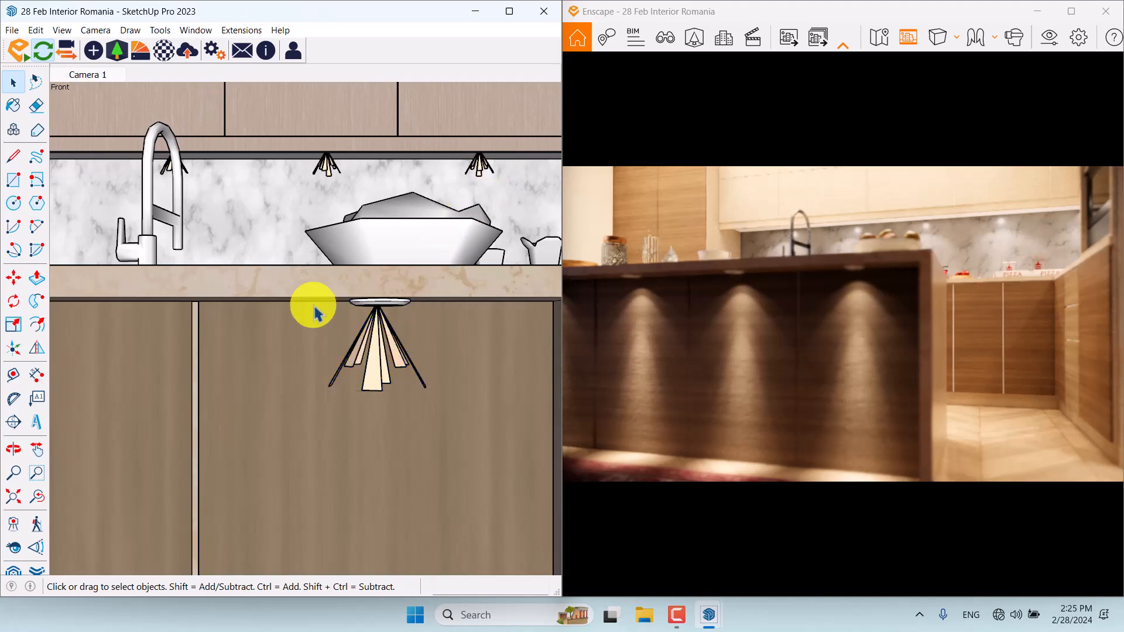
click(89, 73)
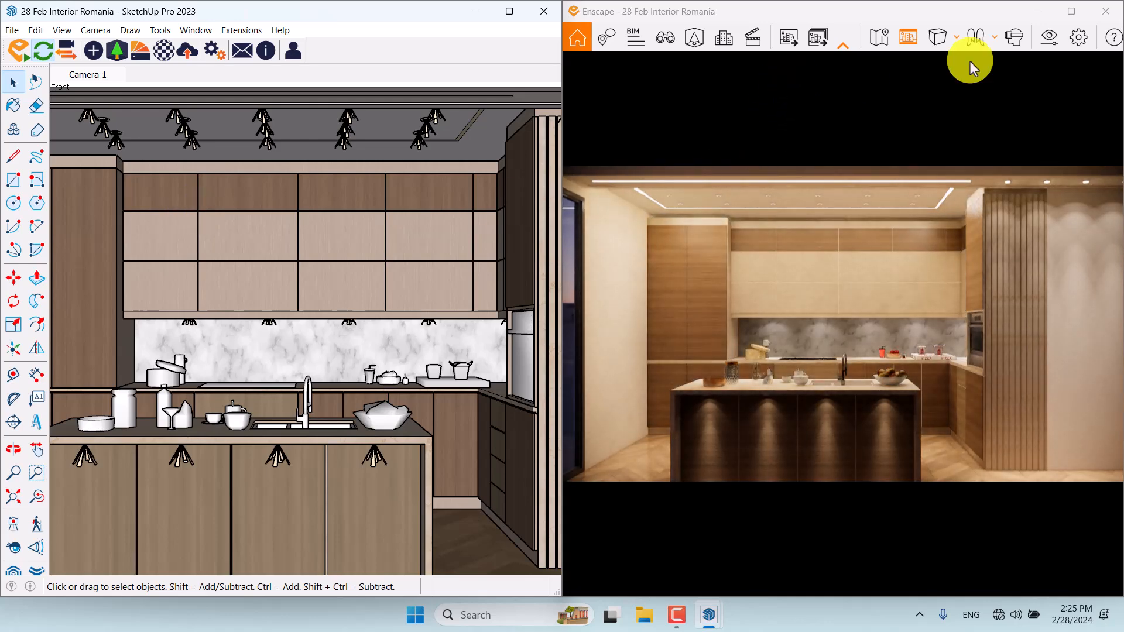
click(1071, 13)
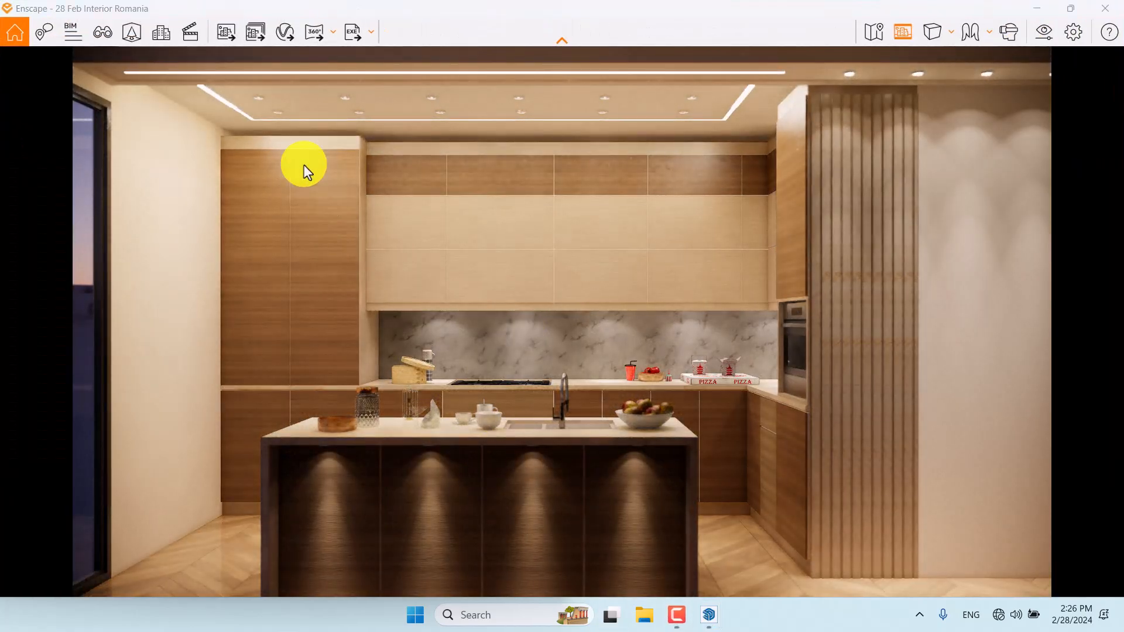
- Cancel the single screenshot export and start a batch render of Camera 1 with the Render Images option
click(233, 41)
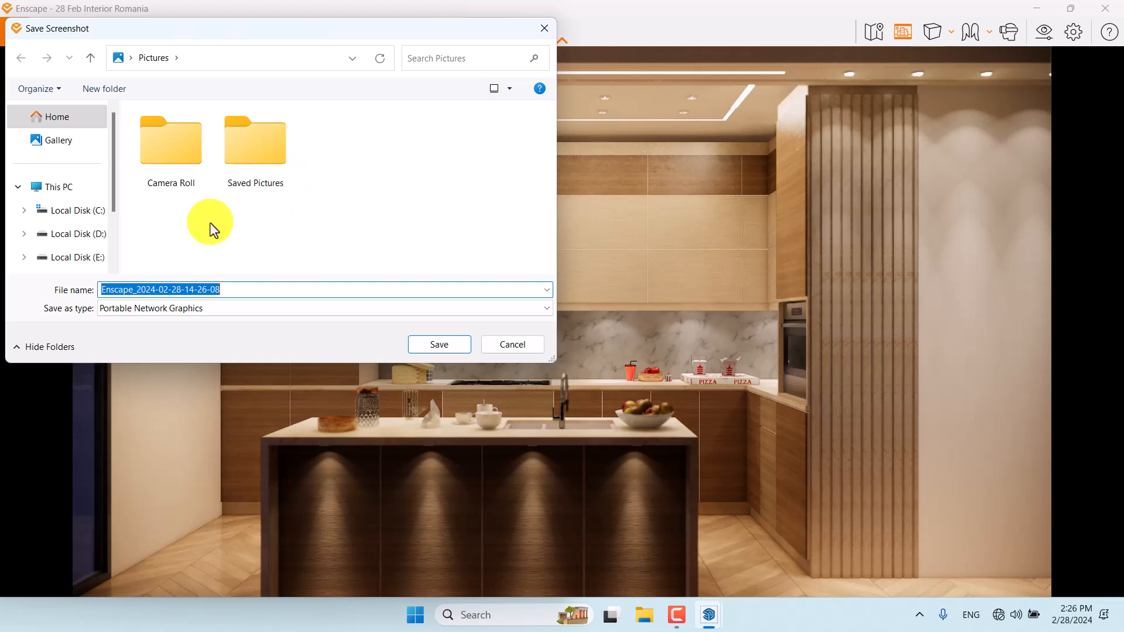
click(501, 343)
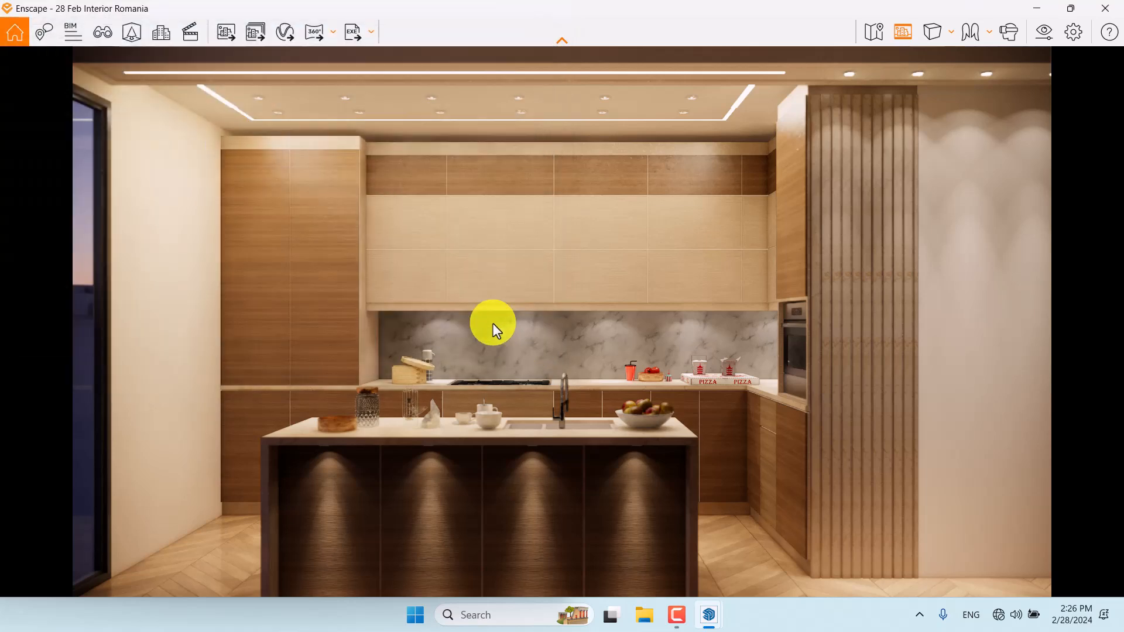
click(261, 41)
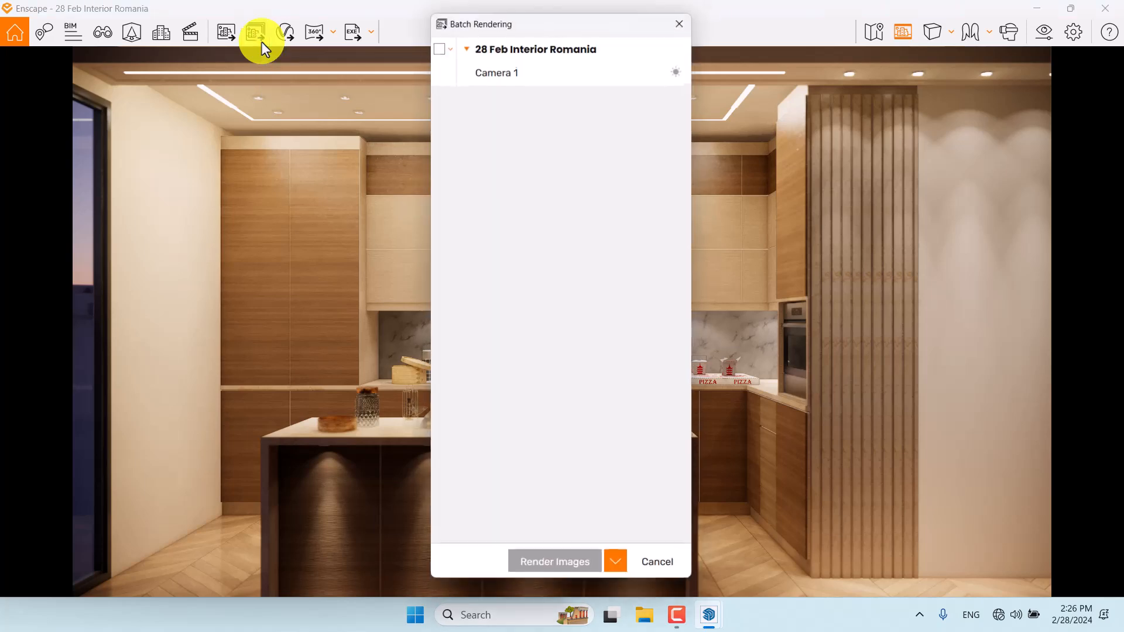
click(444, 44)
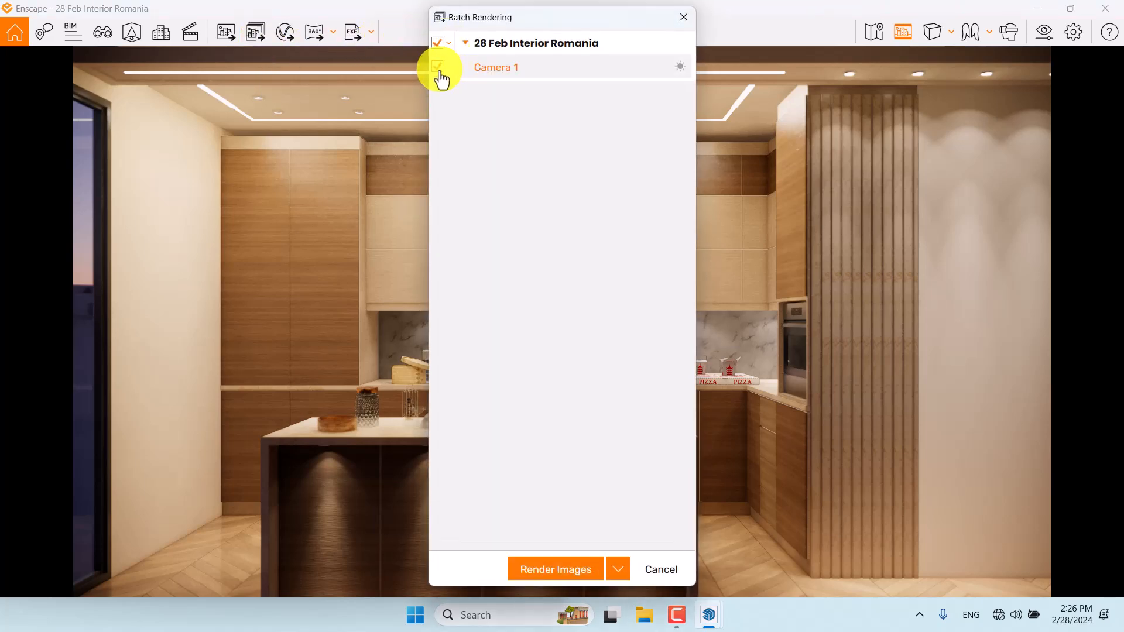
click(616, 572)
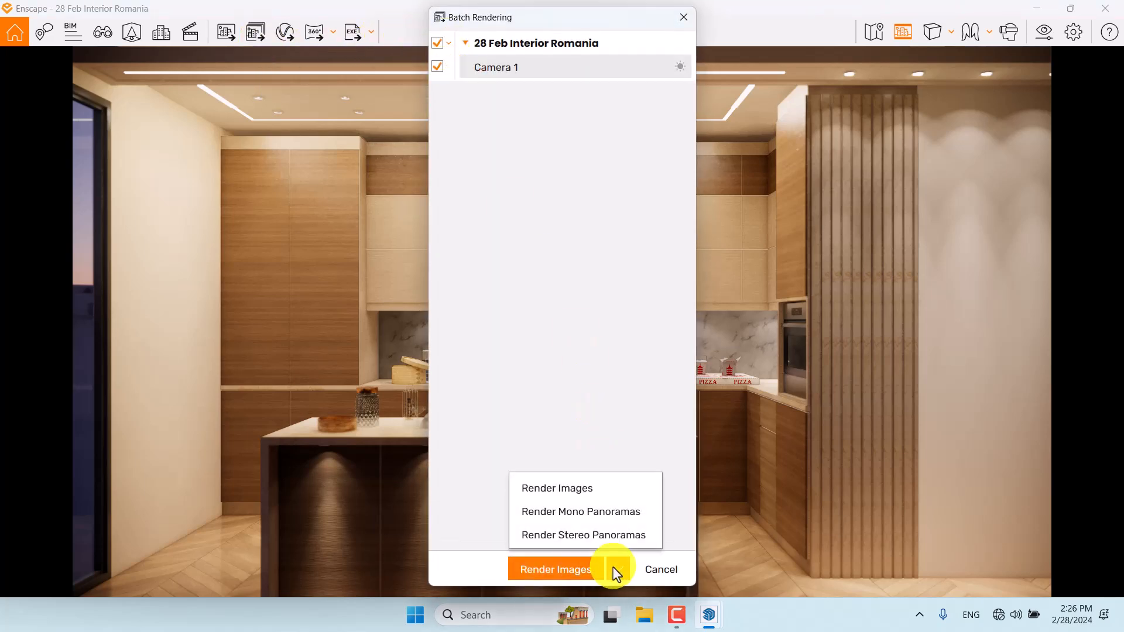
click(593, 494)
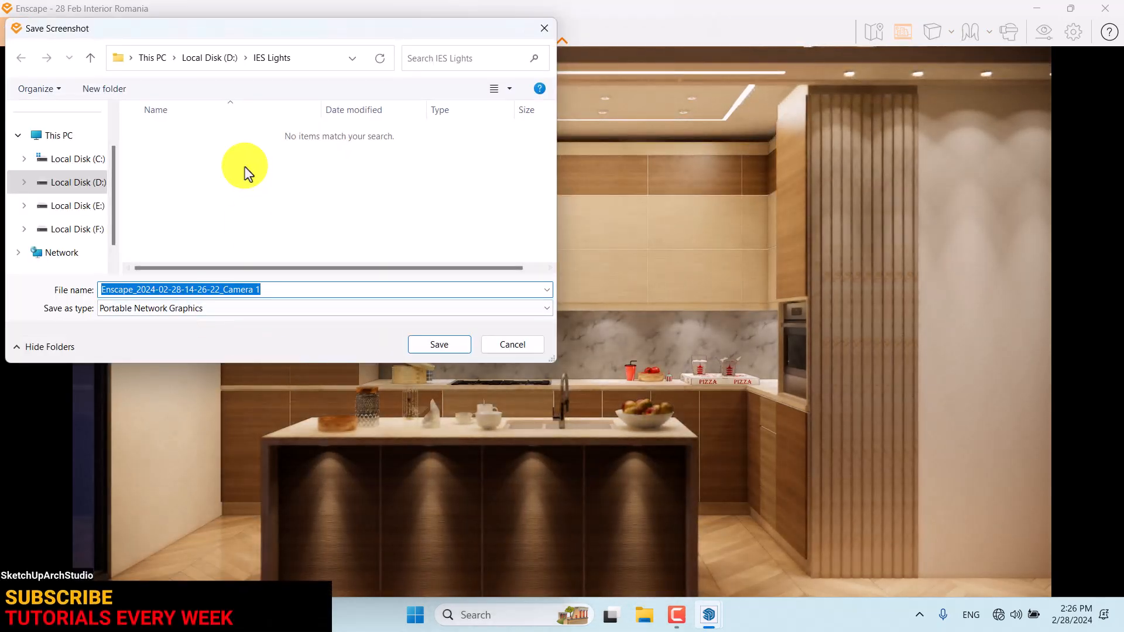
- Create a folder named Renders on Local Disk (D:) and open it as the save location for the render
click(209, 61)
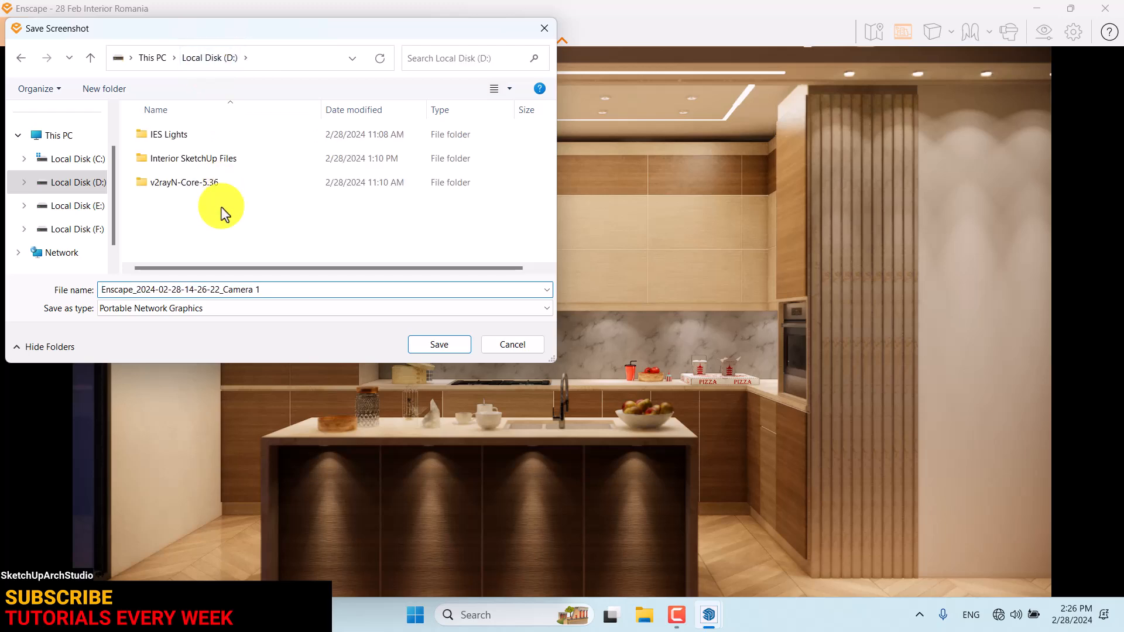
right_click(237, 212)
mouse_move(271, 335)
click(363, 334)
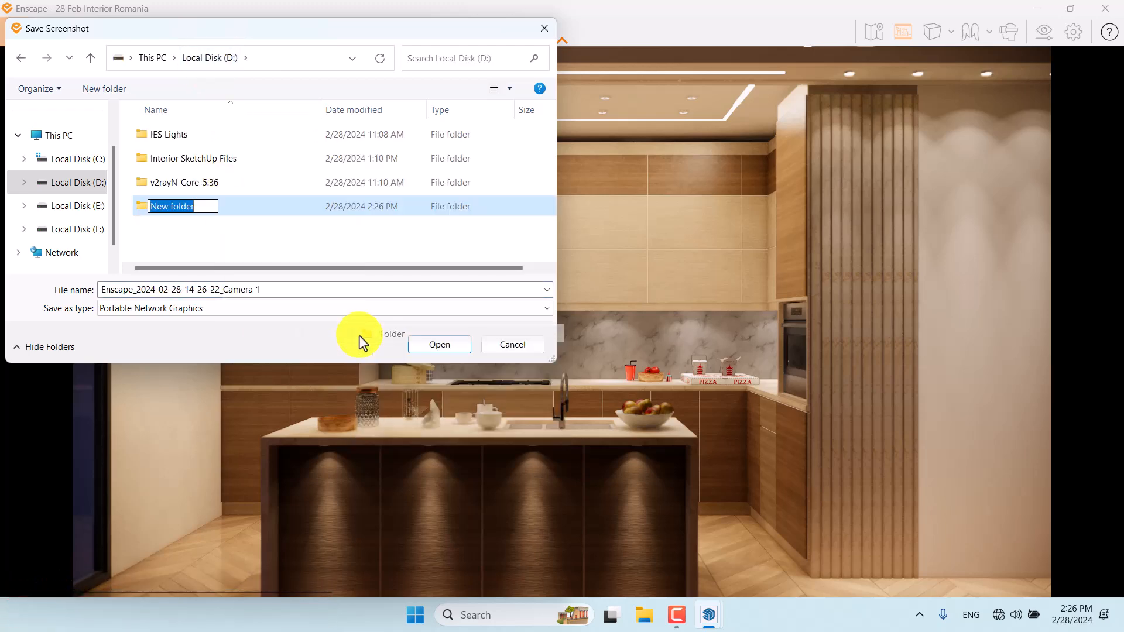
key(Caps_Lock)
text(R)
key(Caps_Lock)
text(enders)
key(Return)
key(Return)
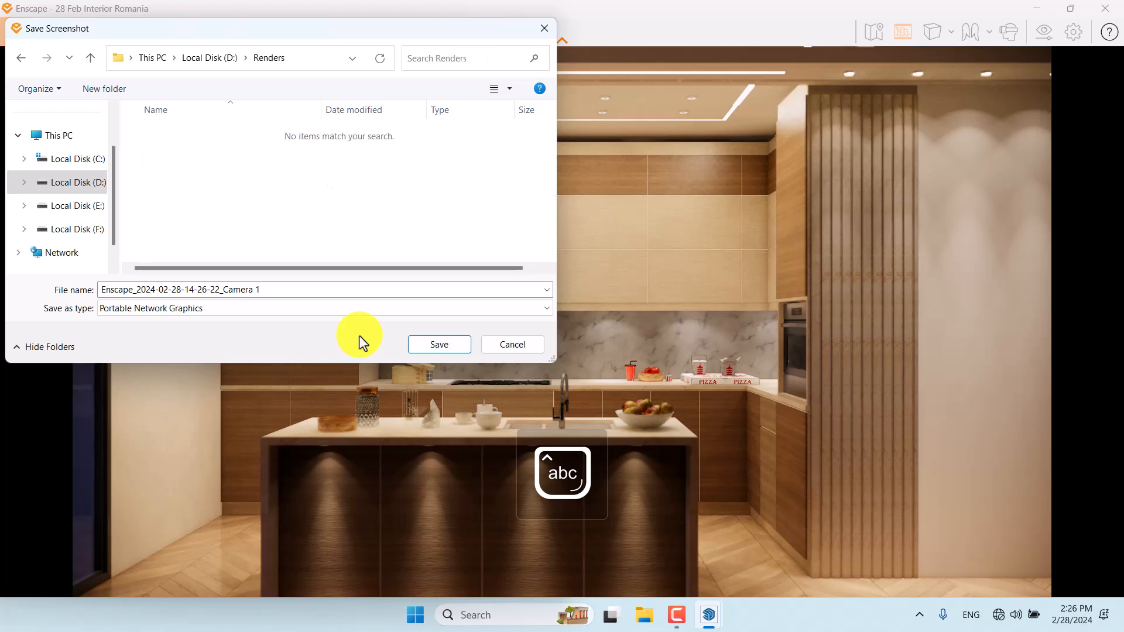
- Return to Local Disk (D:) and reopen the Renders folder as the save location
click(211, 59)
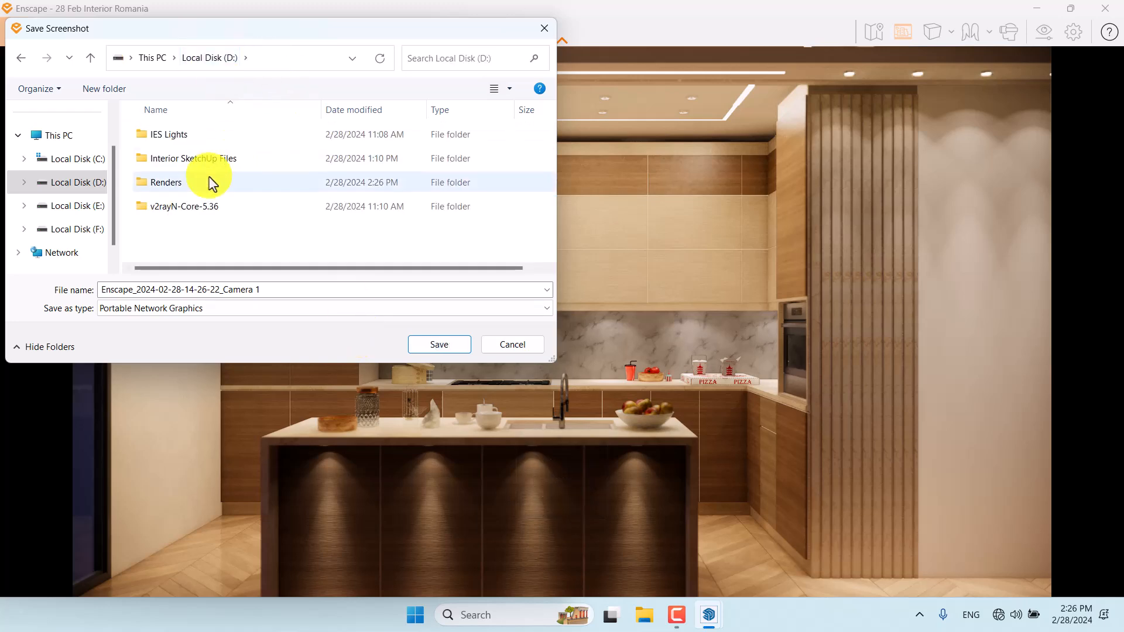
click(177, 186)
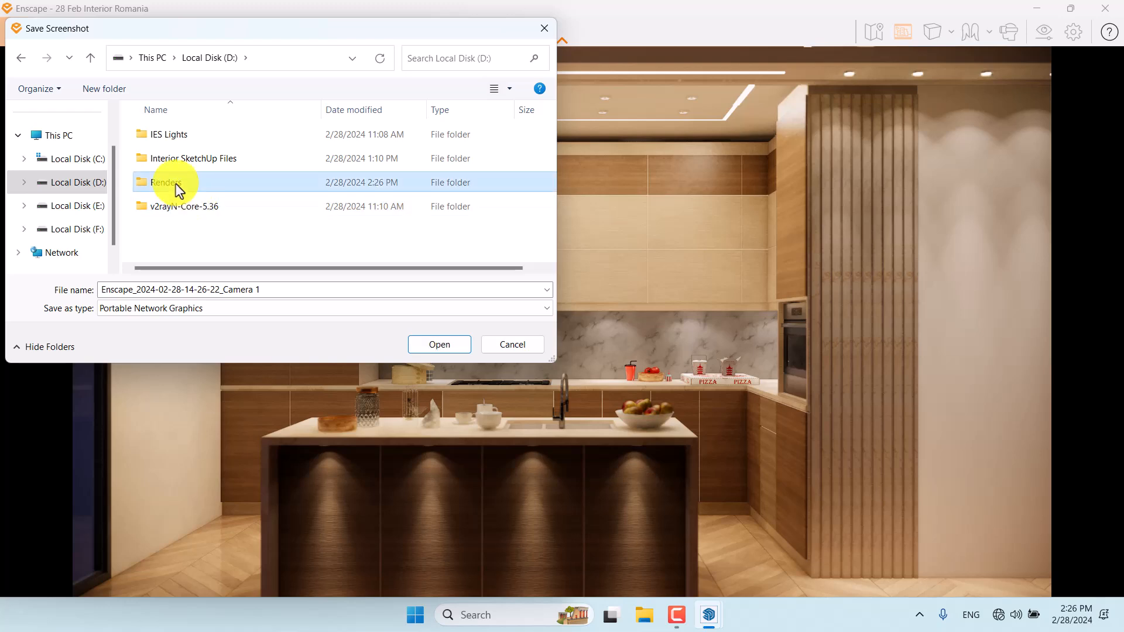
click(459, 349)
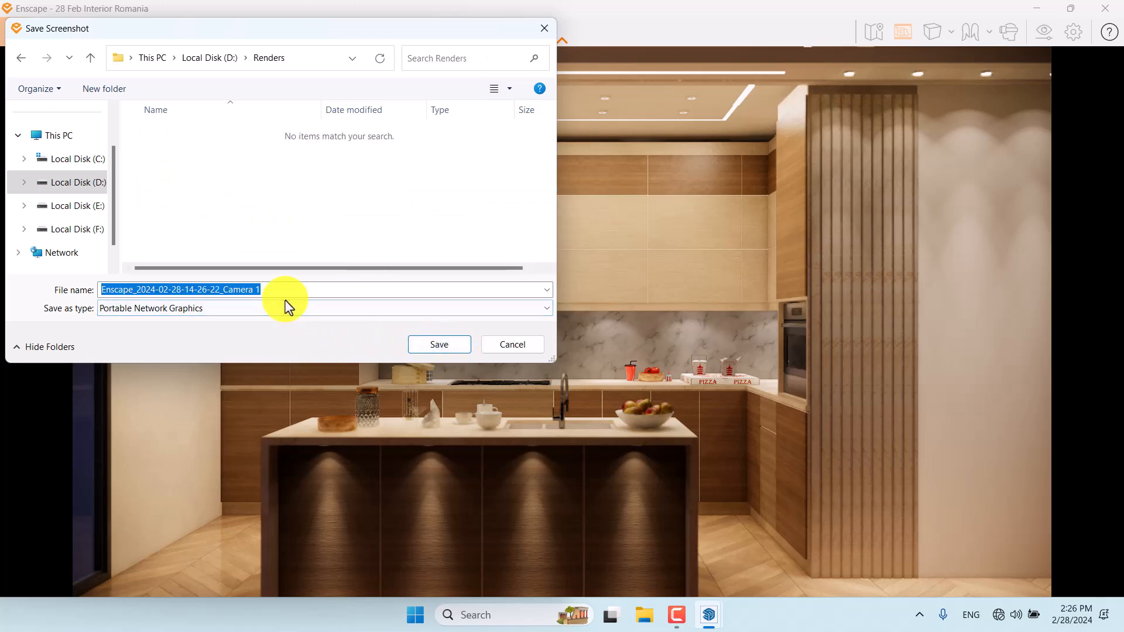
- Name the render file Camera 1 and save it as Portable Network Graphics in the Renders folder to start the export
key(Caps_Lock)
key(Caps_Lock)
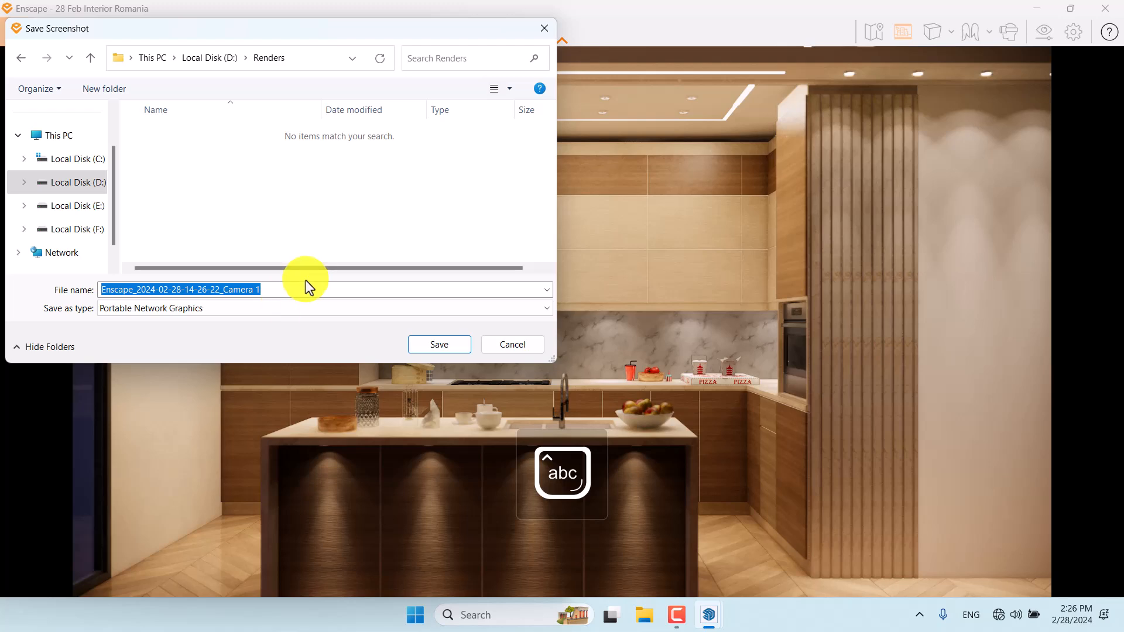
key(Caps_Lock)
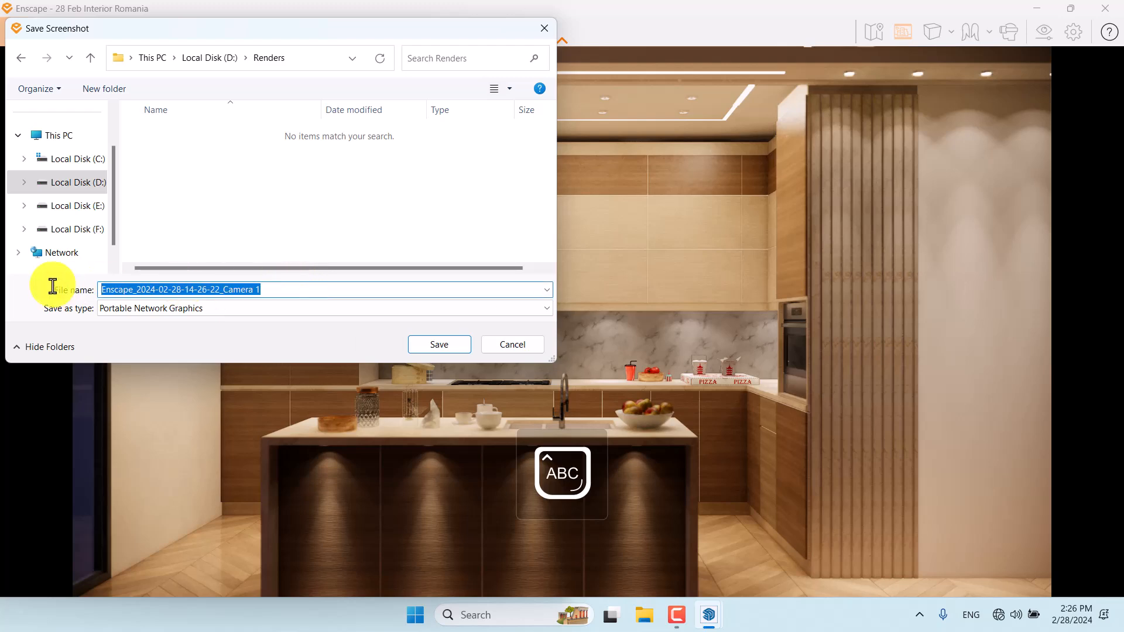
text(C)
key(Caps_Lock)
text(amera)
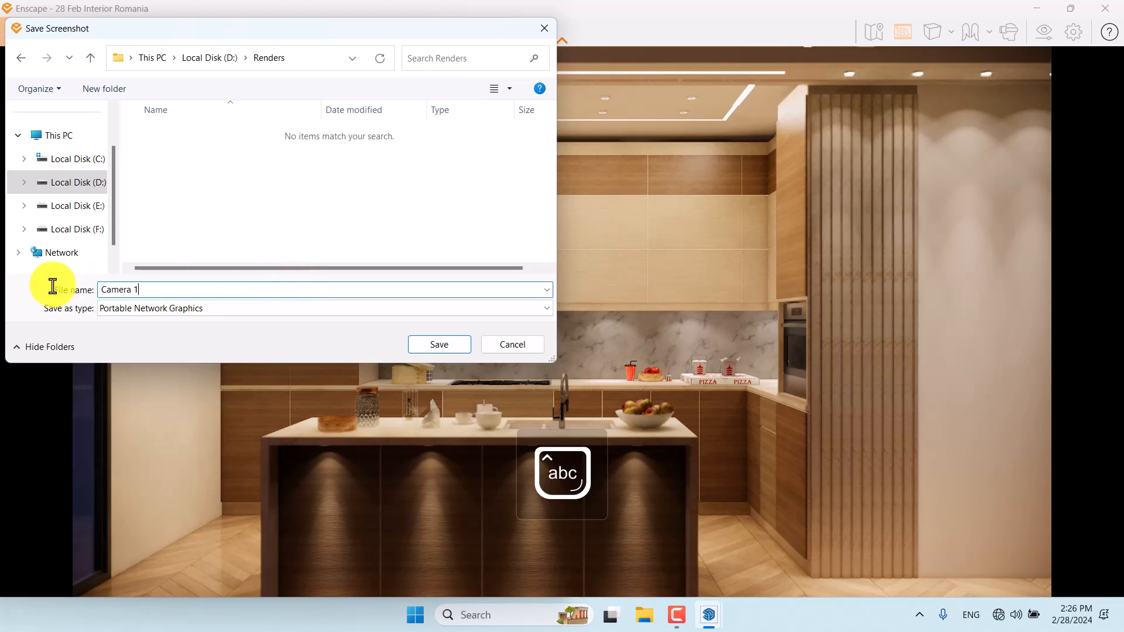
click(415, 346)
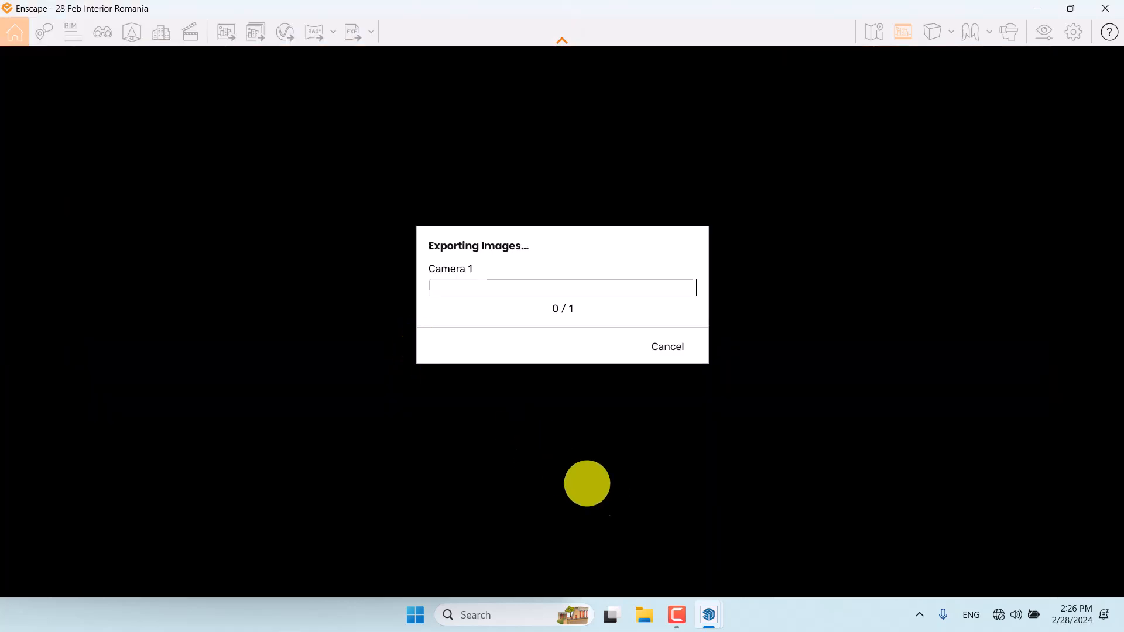
click(671, 620)
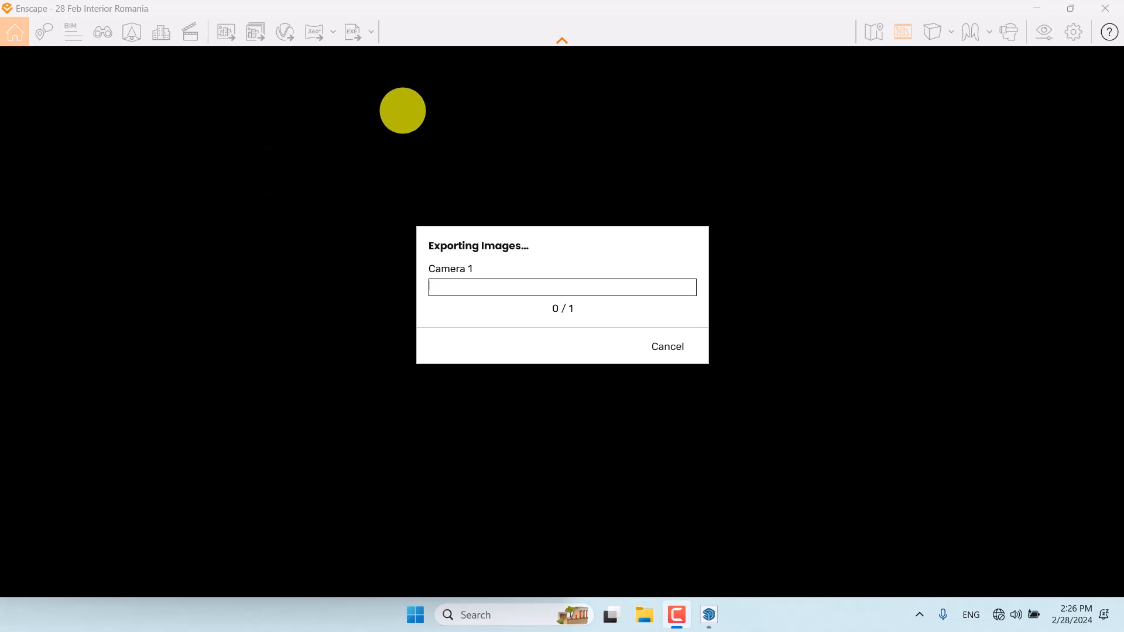